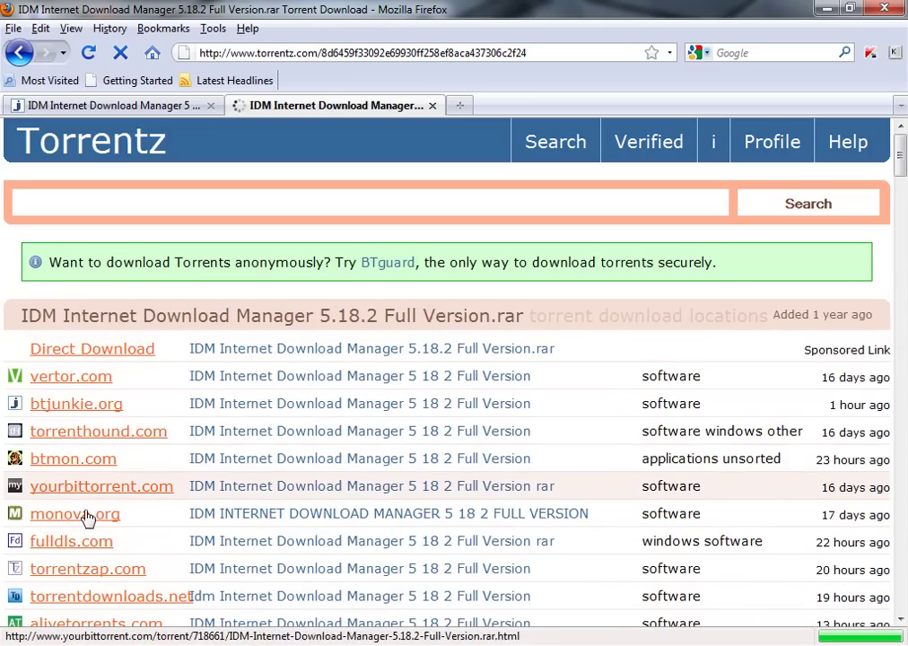
- Open the btjunkie.org download location for IDM Internet Download Manager 5.18.2 Full Version
{"action": "left_click", "coordinate": [112, 408]}
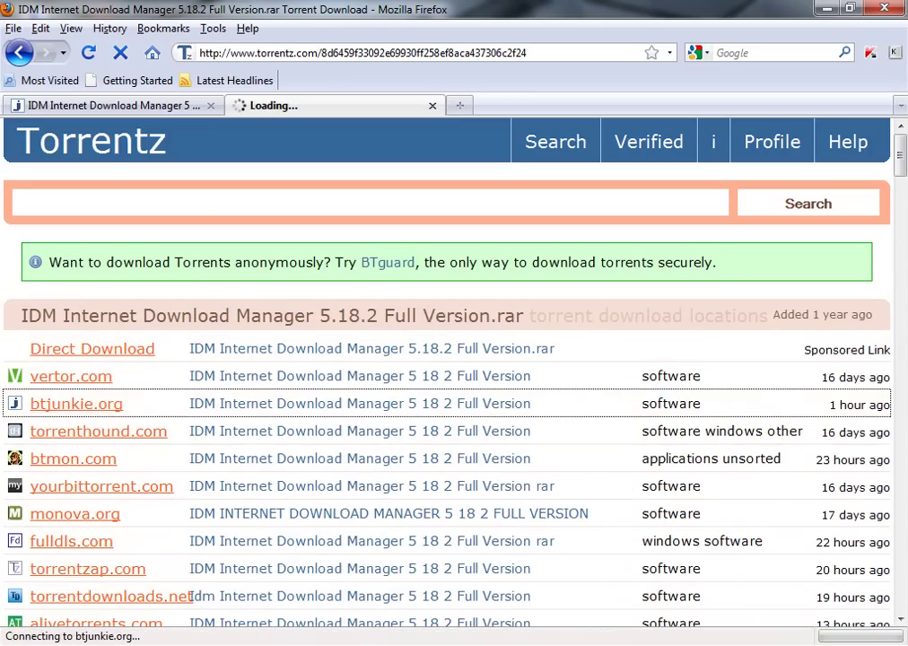
- Switch to Winamp, play the fifth playlist track, En Kadhal Solla, and collapse the player back to its compact bar
{"action": "left_click", "coordinate": [228, 9]}
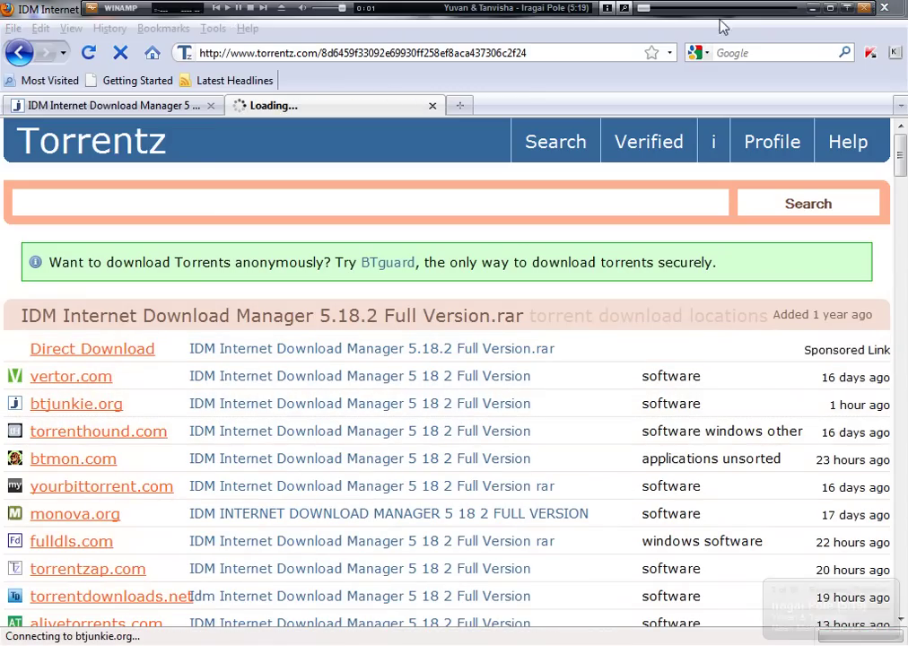
{"action": "left_click", "coordinate": [216, 8]}
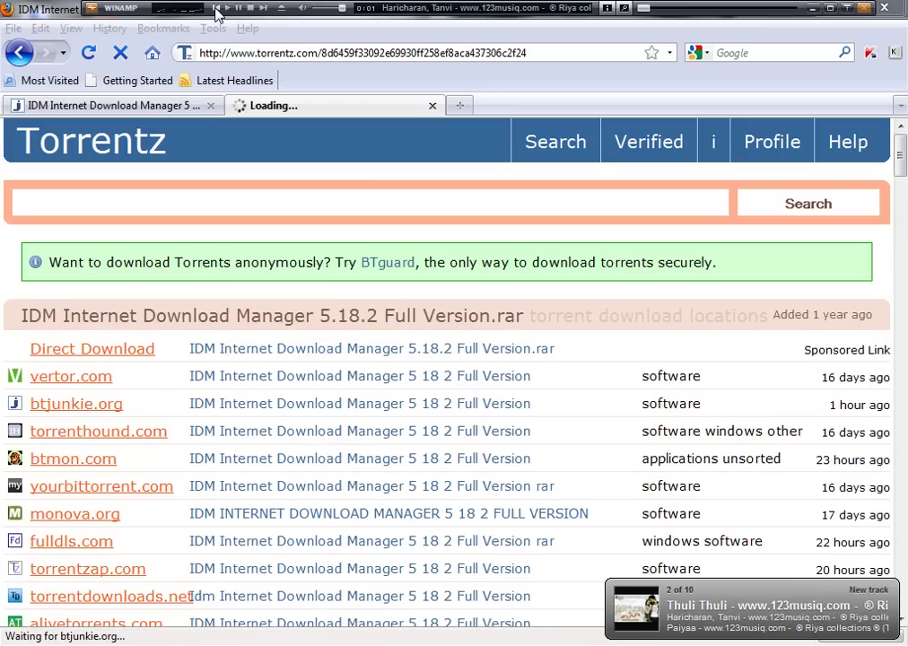
{"action": "left_click", "coordinate": [847, 8]}
{"action": "double_click", "coordinate": [783, 103]}
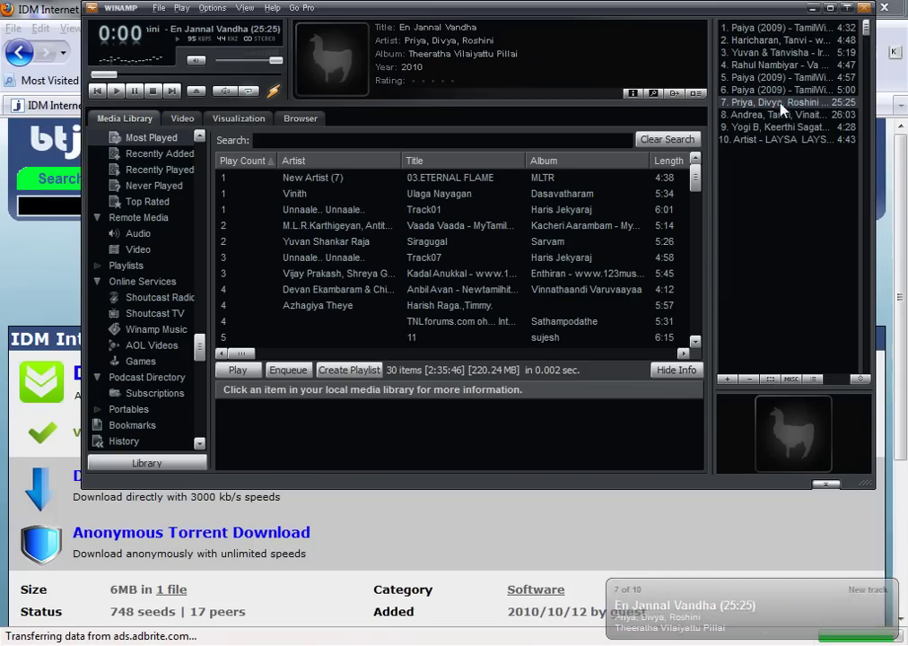
{"action": "double_click", "coordinate": [789, 89]}
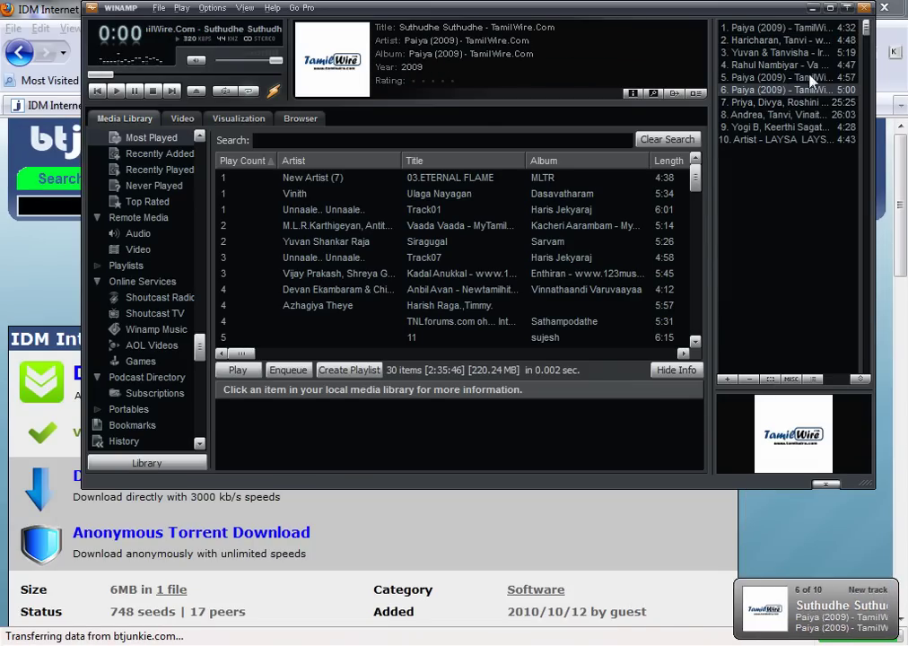
{"action": "key", "text": "z"}
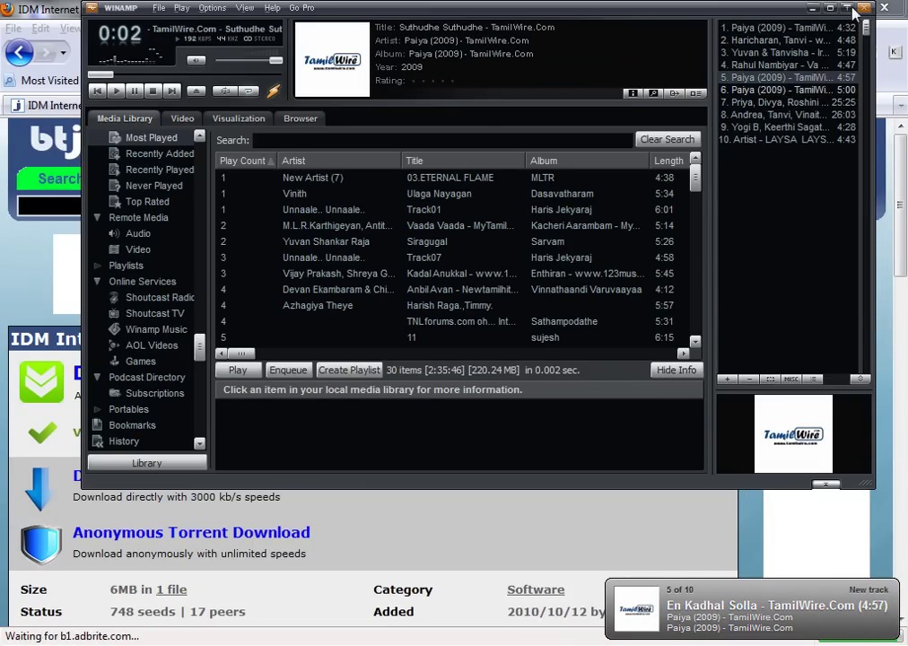
{"action": "left_click", "coordinate": [847, 8]}
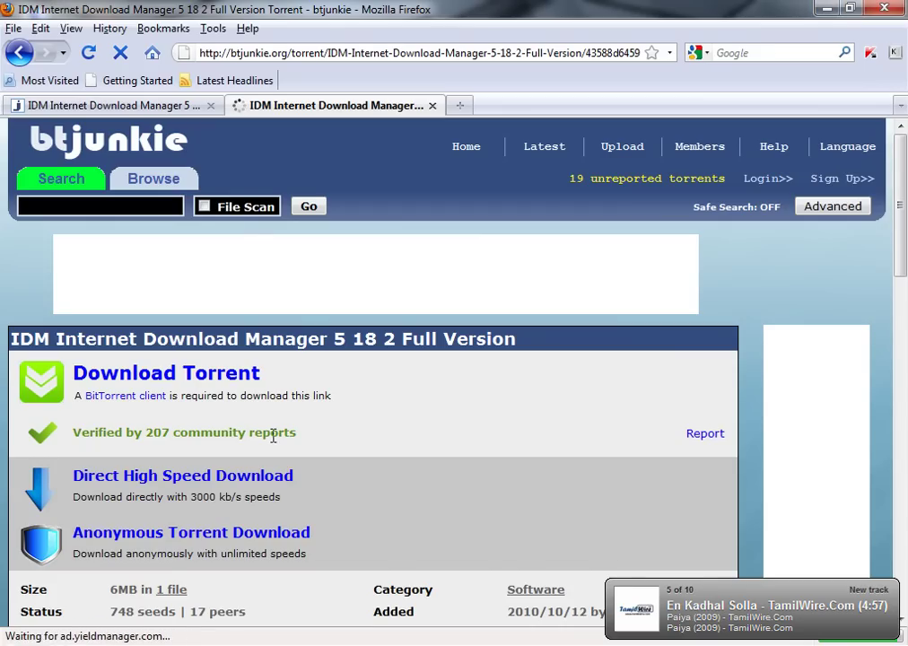
- Request the IDM Internet Download Manager torrent file with Save File selected, toggling automatic handling of such files on and off
{"action": "scroll", "coordinate": [269, 429], "scroll_direction": "down", "scroll_amount": 1}
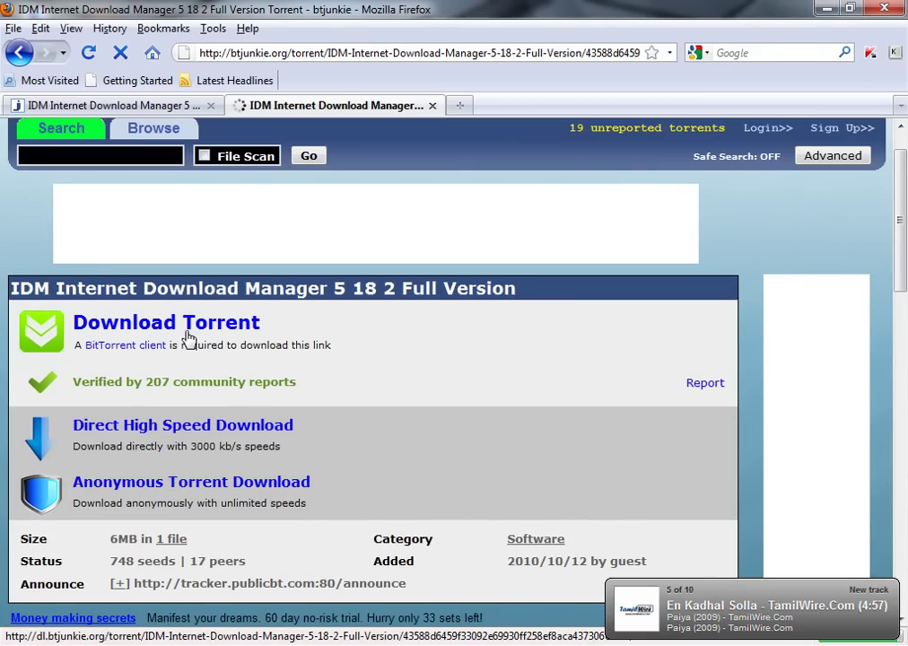
{"action": "left_click", "coordinate": [187, 333]}
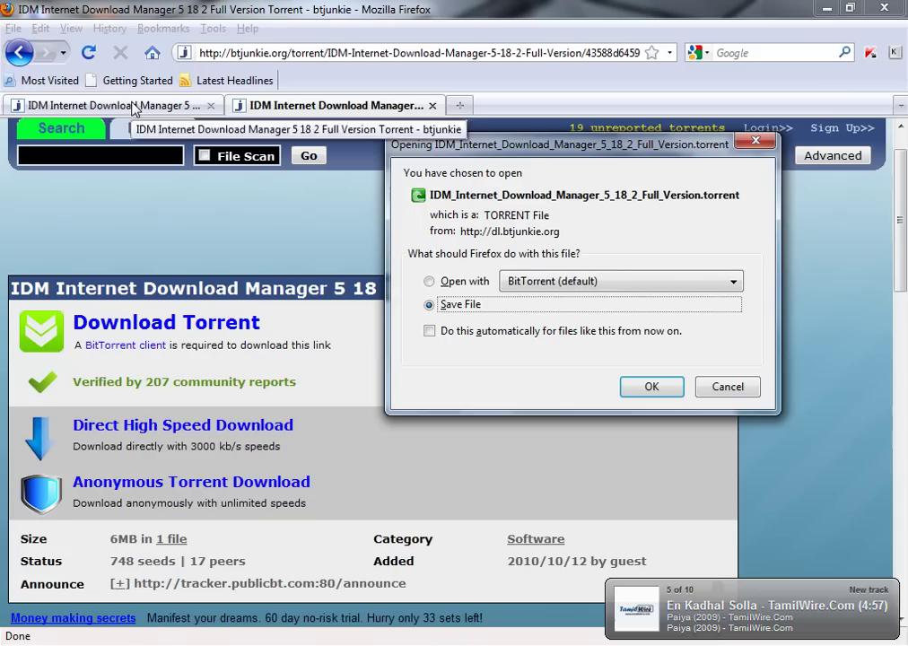
{"action": "left_click", "coordinate": [476, 331]}
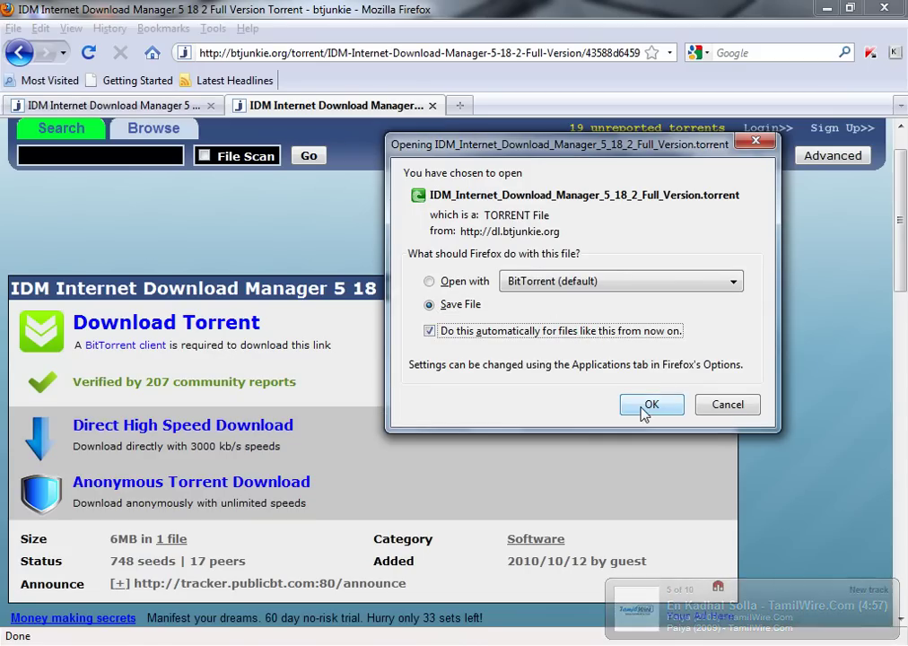
{"action": "left_click", "coordinate": [476, 331]}
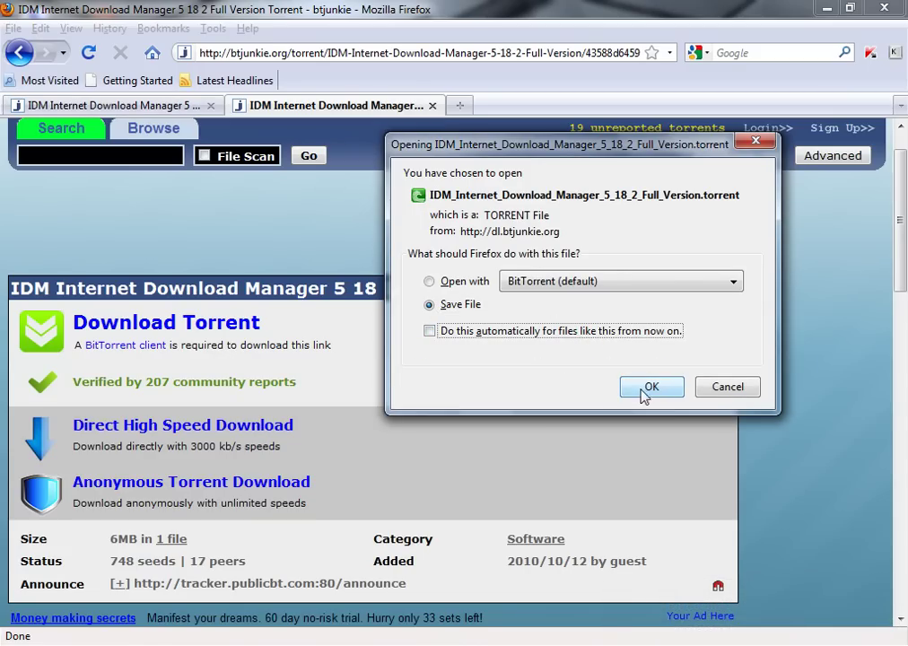
- Switch to Notepad, position its window over the browser and write the note "i already download this file"
{"action": "key", "text": "alt+Tab"}
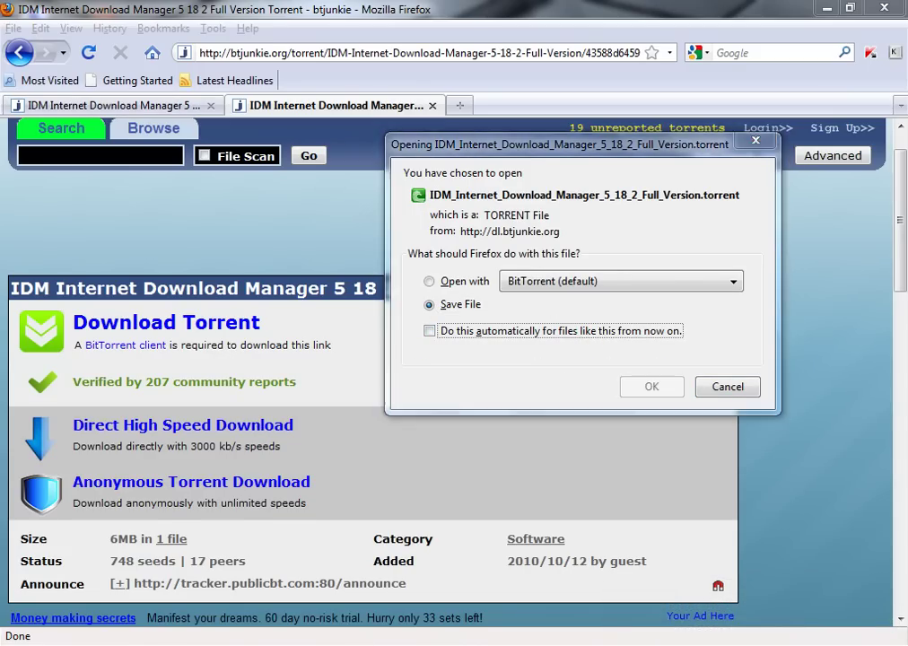
{"action": "left_click_drag", "start_coordinate": [798, 203], "coordinate": [171, 140]}
{"action": "type", "text": "i alrea"}
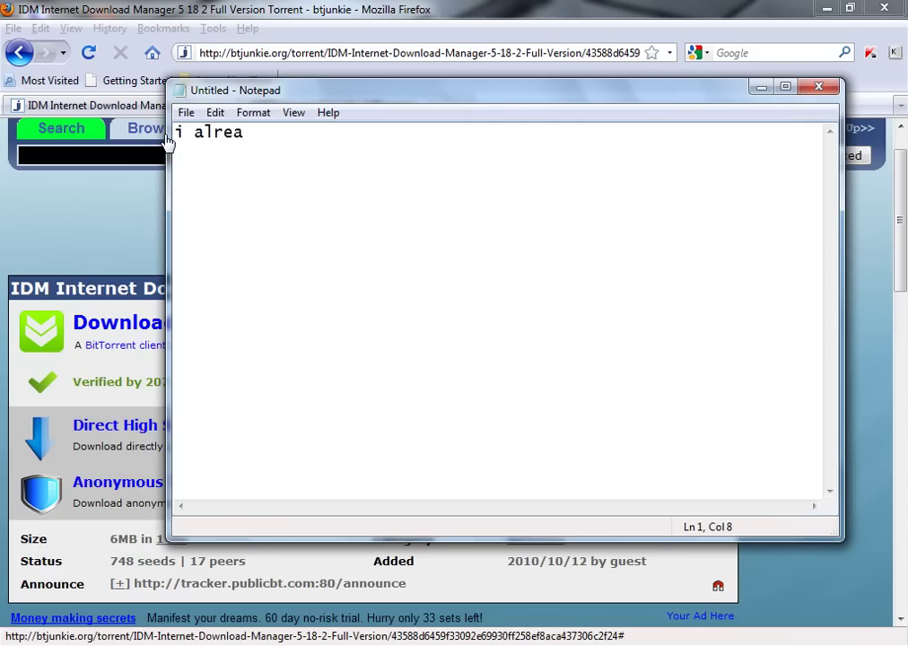
{"action": "type", "text": "dy download this file"}
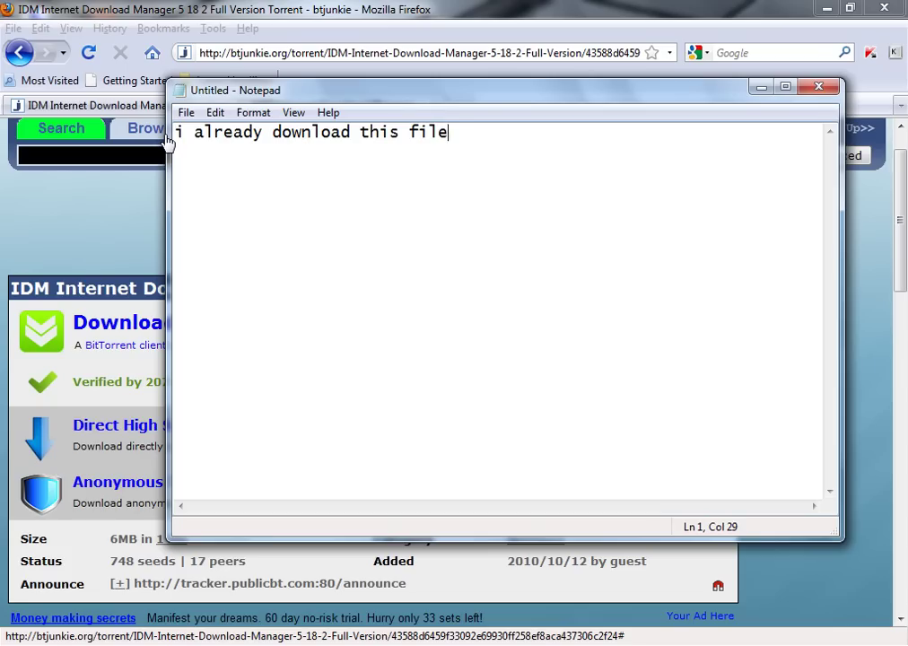
{"action": "type", "text": " so"}
{"action": "key", "text": "BackSpace"}
{"action": "key", "text": "BackSpace"}
{"action": "key", "text": "BackSpace"}
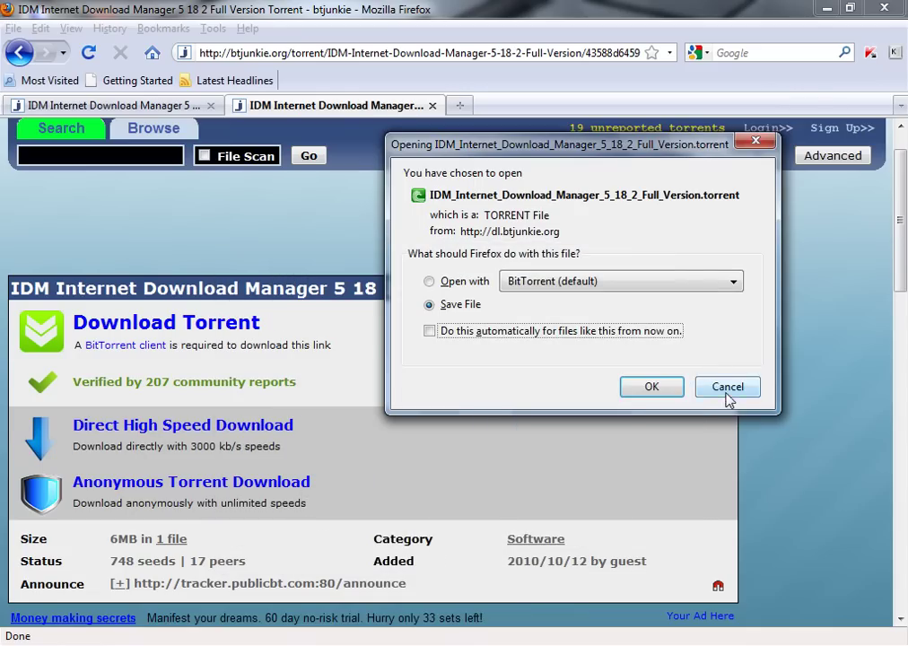
- Cancel the torrent file download and close the btjunkie page
{"action": "left_click", "coordinate": [727, 395]}
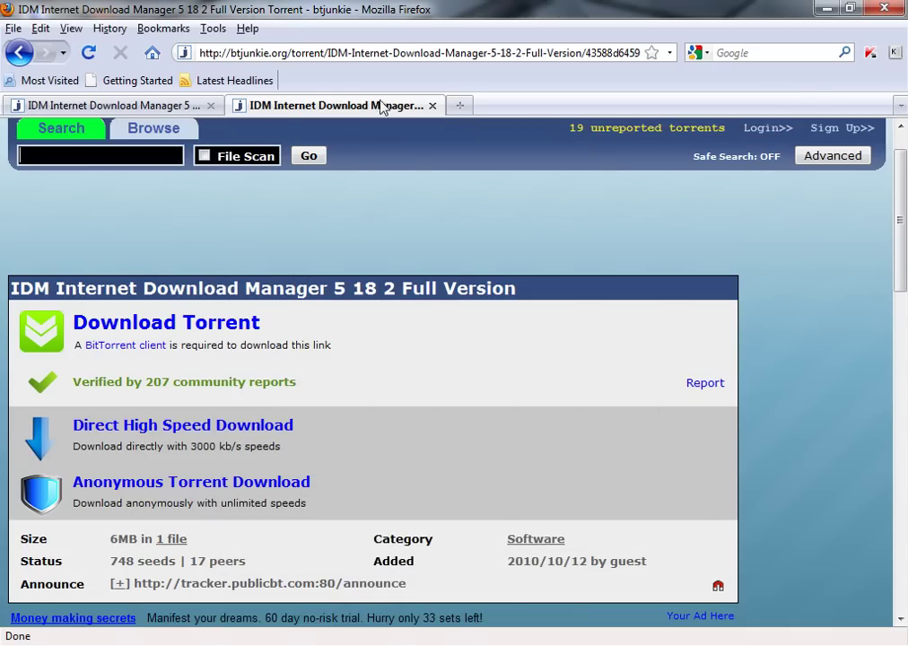
{"action": "left_click", "coordinate": [432, 105]}
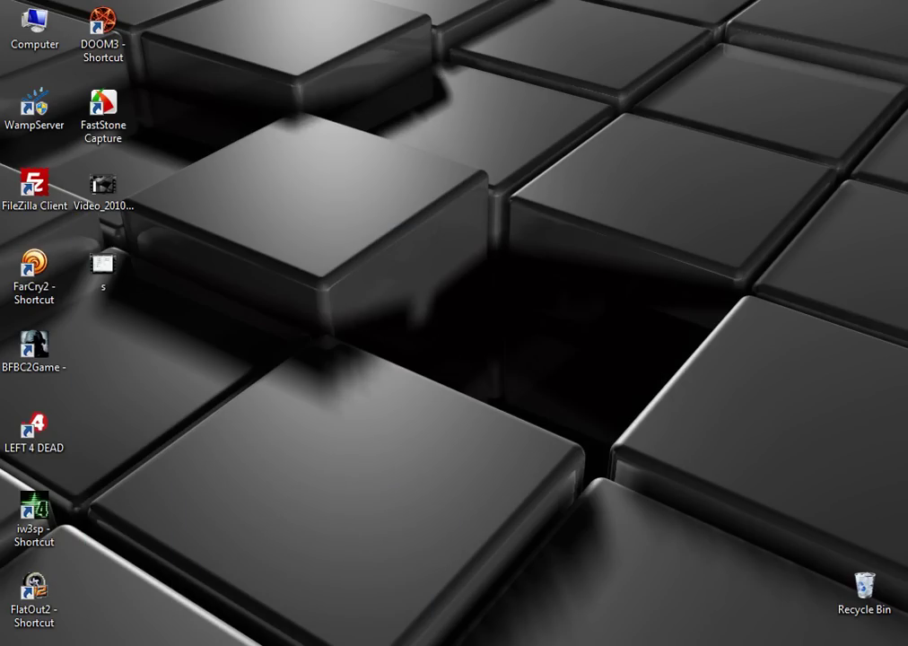
- Switch to BitTorrent, open the folder containing the finished Internet Download Manager torrent and enter its idm folder
{"action": "left_click", "coordinate": [750, 642]}
{"action": "left_click", "coordinate": [772, 516]}
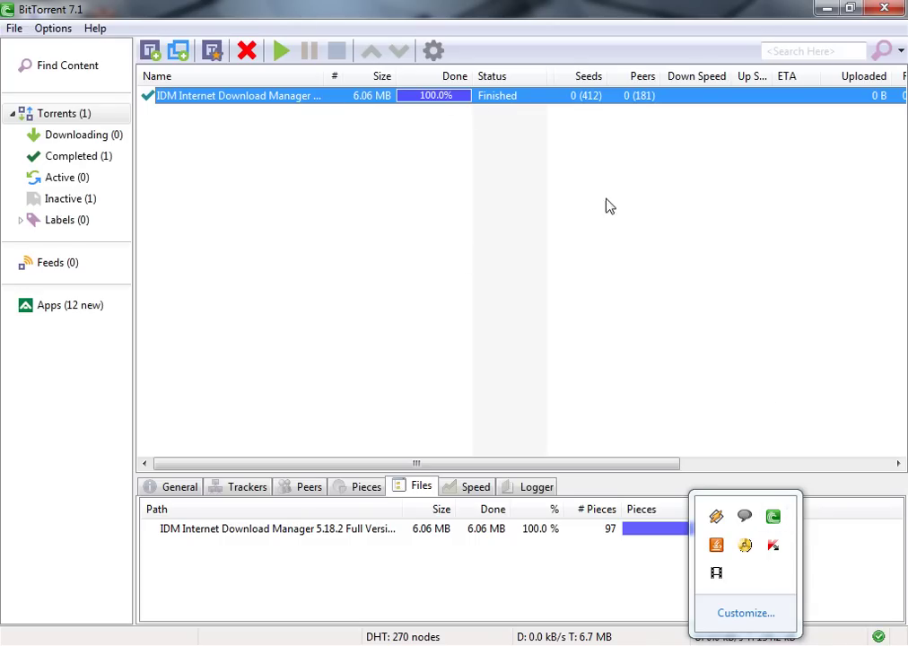
{"action": "right_click", "coordinate": [357, 96]}
{"action": "left_click", "coordinate": [420, 126]}
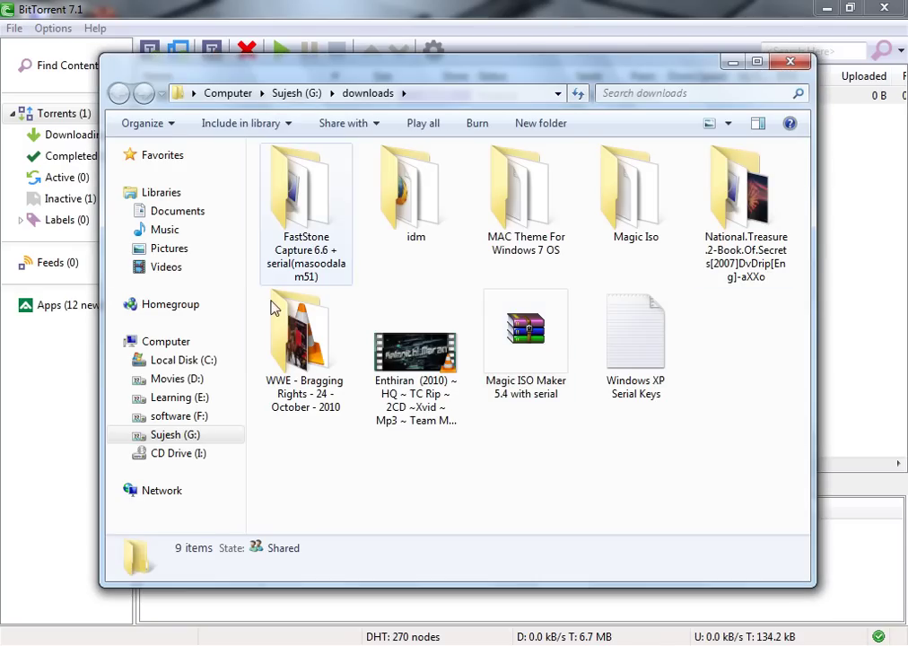
{"action": "left_click", "coordinate": [372, 205]}
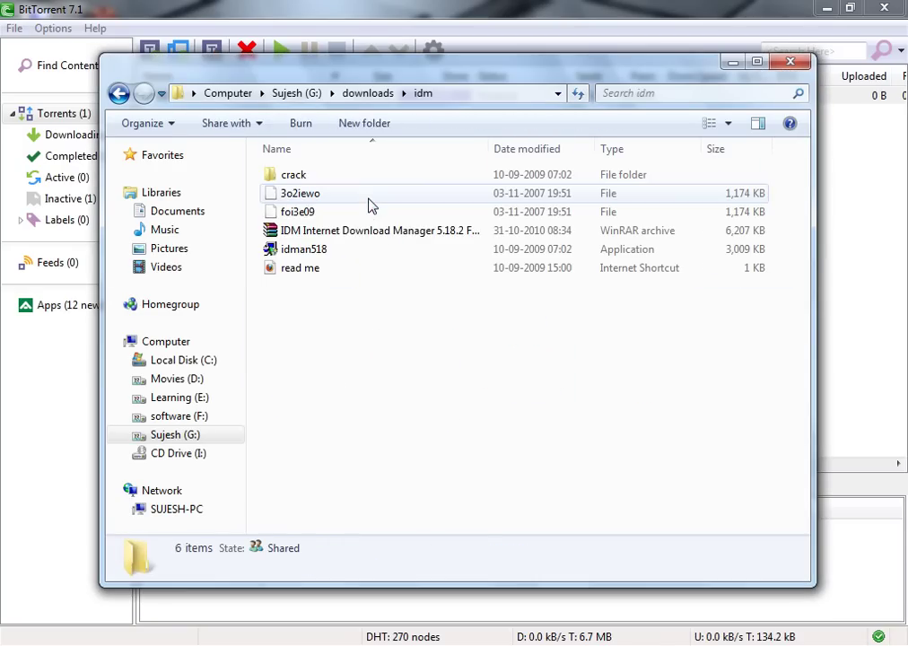
- Examine the downloaded IDM archive and the extracted installer, crack folder and other files in the idm folder
{"action": "left_click", "coordinate": [301, 252]}
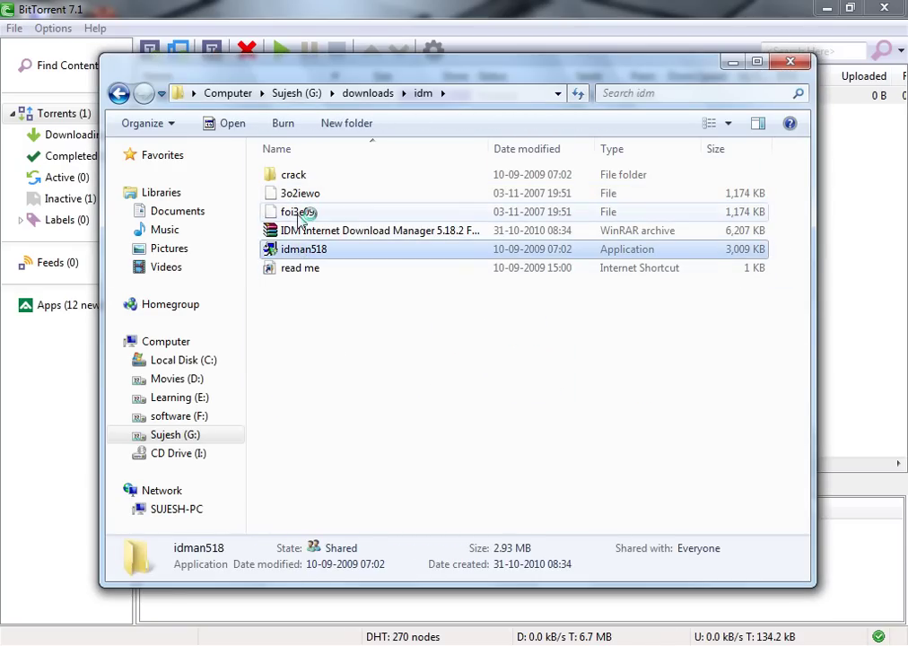
{"action": "left_click", "coordinate": [298, 212]}
{"action": "left_click", "coordinate": [298, 193]}
{"action": "left_click", "coordinate": [292, 175]}
{"action": "left_click", "coordinate": [310, 230]}
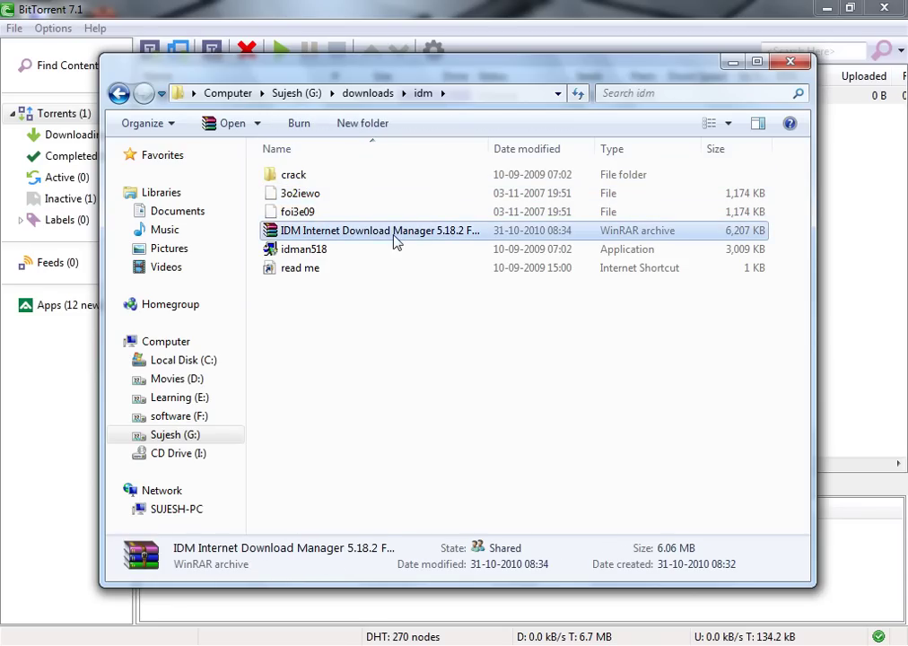
{"action": "double_click", "coordinate": [374, 231]}
{"action": "right_click", "coordinate": [374, 233]}
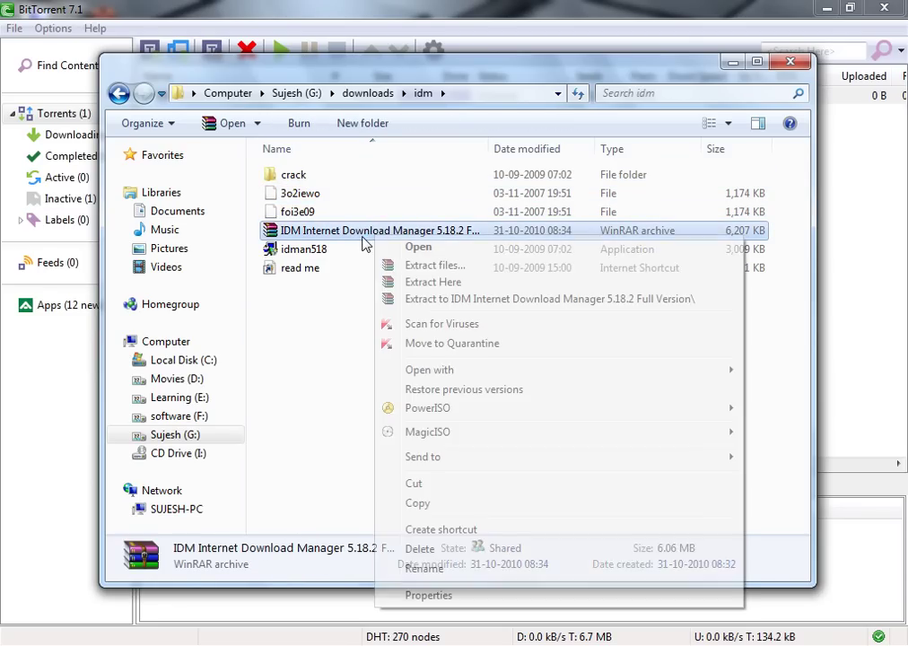
{"action": "left_click", "coordinate": [328, 288]}
{"action": "left_click", "coordinate": [310, 267]}
{"action": "left_click", "coordinate": [306, 249], "text": "ctrl"}
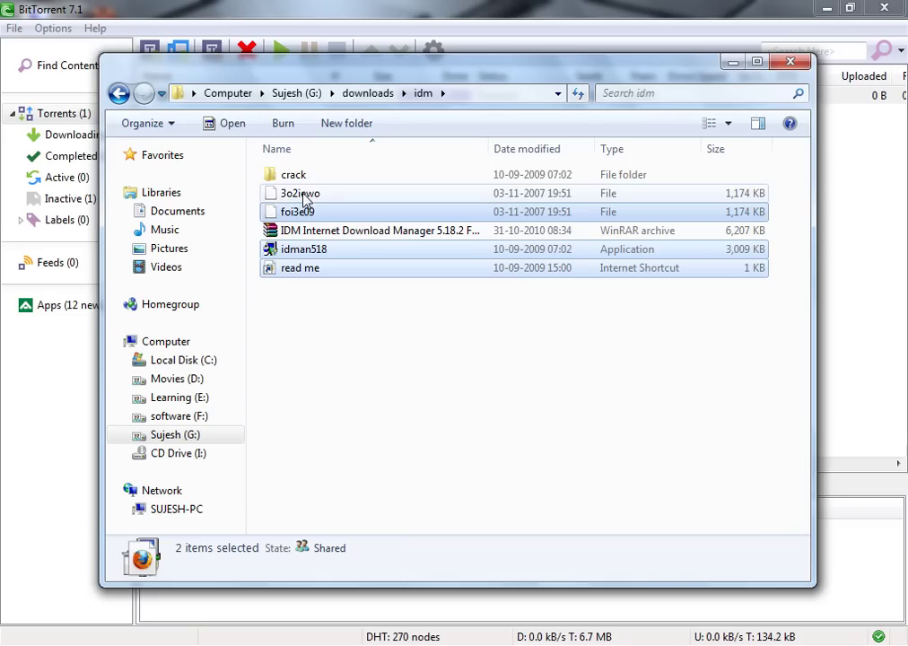
{"action": "left_click", "coordinate": [303, 195], "text": "ctrl"}
{"action": "left_click", "coordinate": [293, 175], "text": "ctrl"}
{"action": "left_click", "coordinate": [324, 332]}
- Run the idman518 installer and install Internet Download Manager with the default destination folder and program group
{"action": "left_click", "coordinate": [306, 251]}
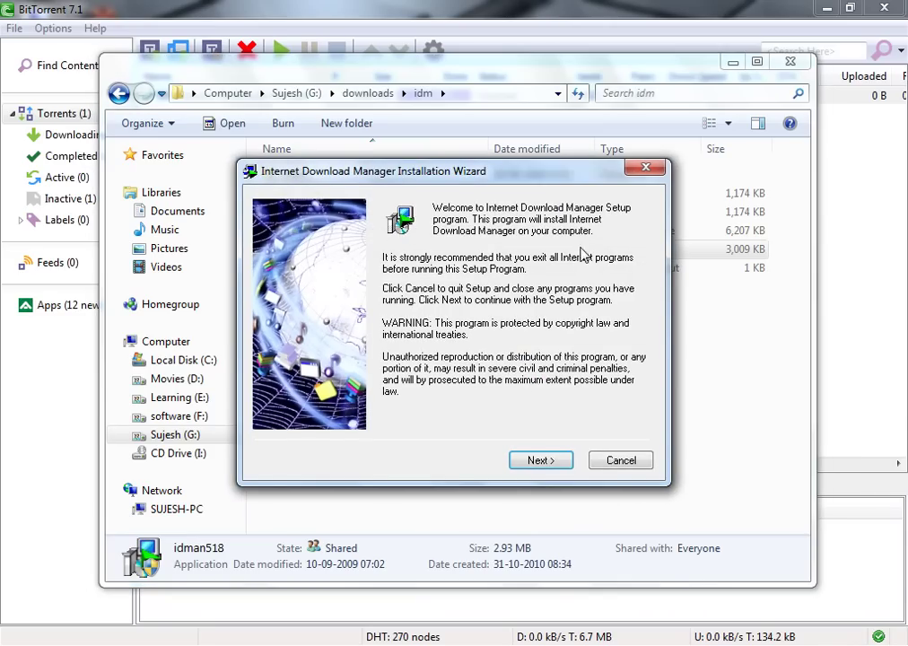
{"action": "left_click", "coordinate": [539, 460]}
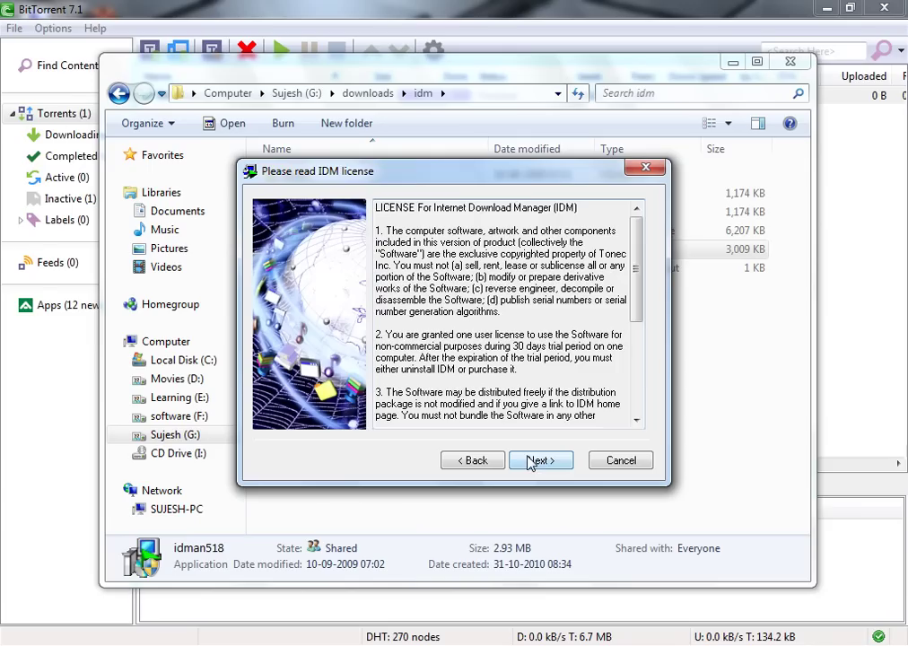
{"action": "left_click", "coordinate": [531, 460]}
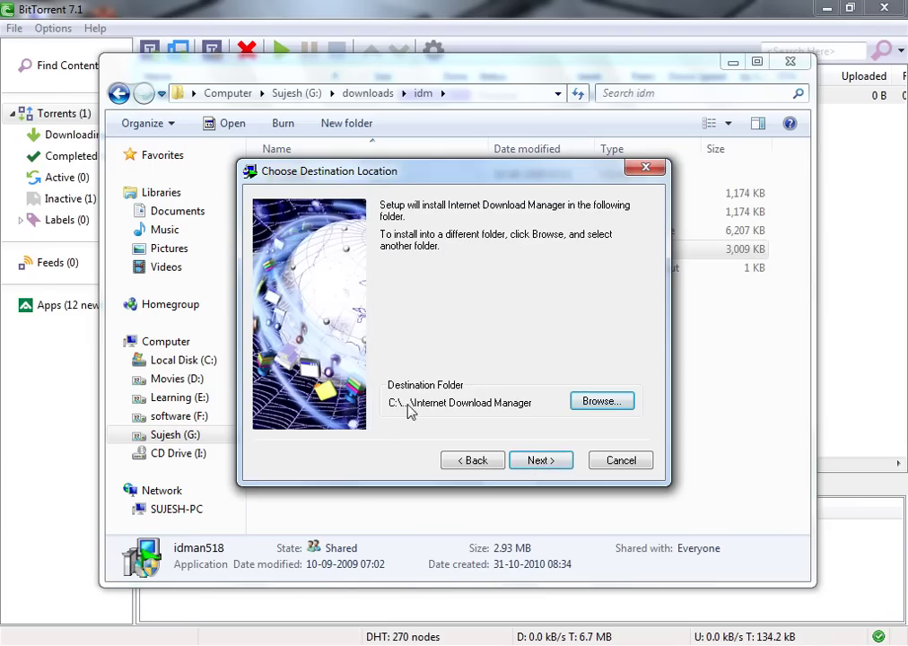
{"action": "left_click", "coordinate": [533, 462]}
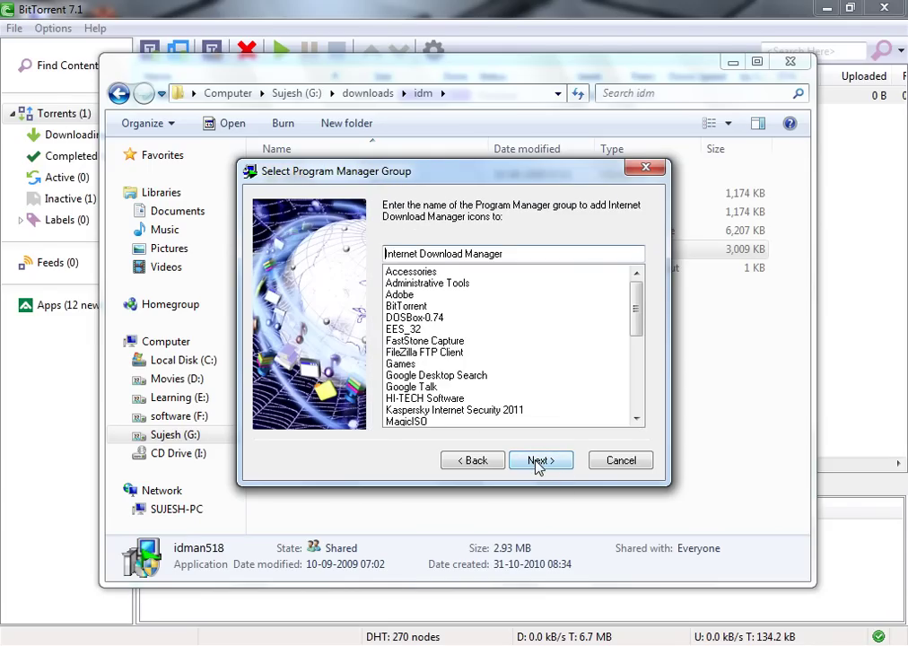
{"action": "left_click", "coordinate": [537, 462]}
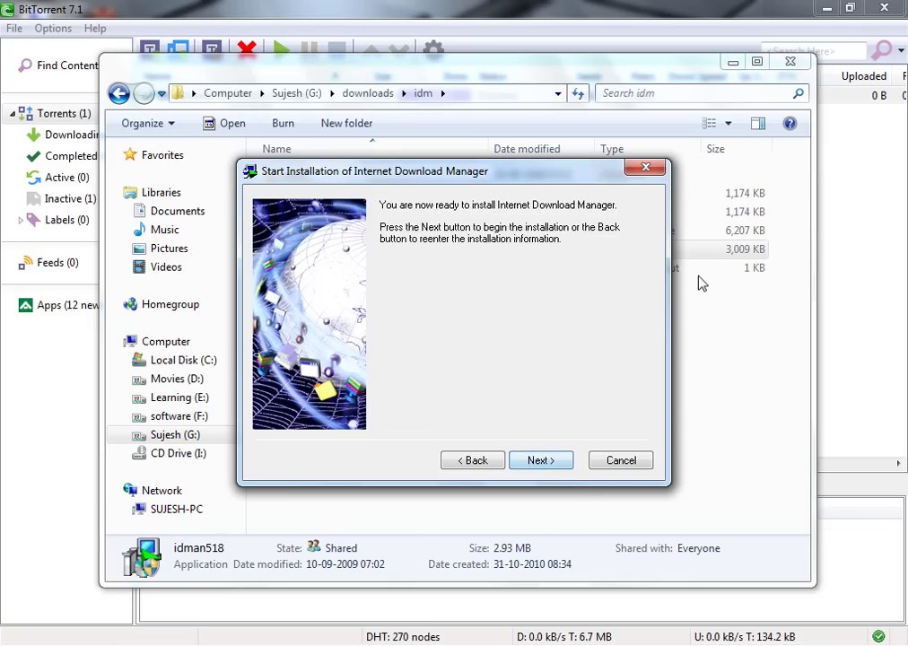
{"action": "left_click", "coordinate": [540, 460]}
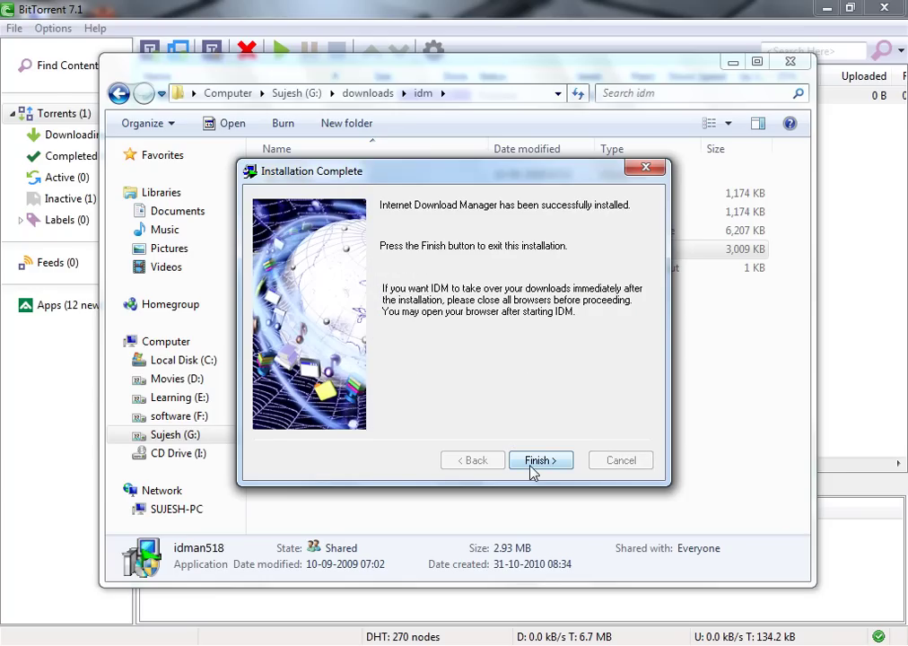
{"action": "left_click", "coordinate": [536, 461]}
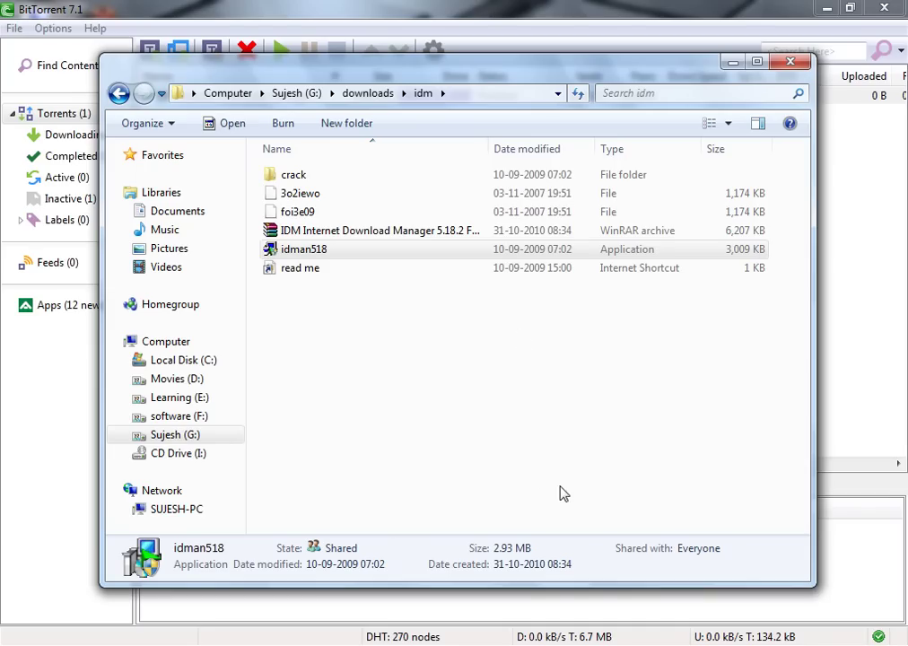
- Close BitTorrent and dismiss Internet Download Manager's registration notice and registration form
{"action": "left_click", "coordinate": [577, 436]}
{"action": "left_click", "coordinate": [883, 8]}
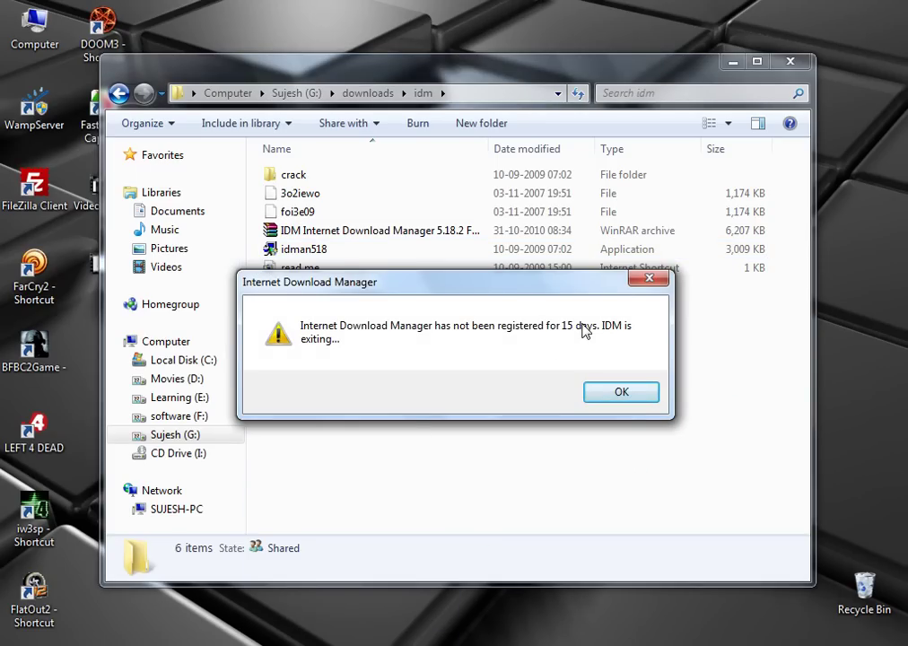
{"action": "left_click", "coordinate": [599, 399]}
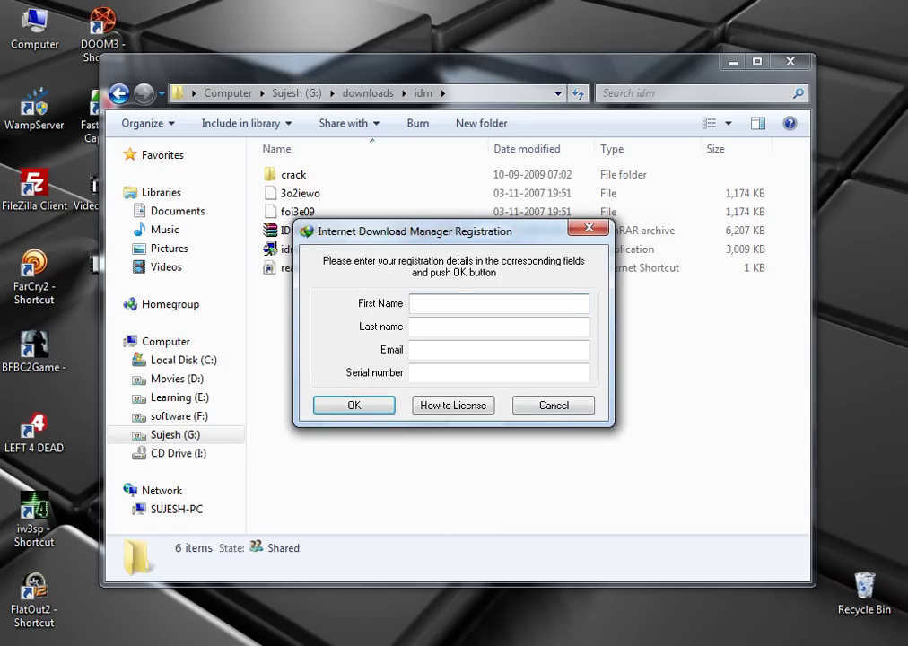
{"action": "left_click", "coordinate": [553, 407]}
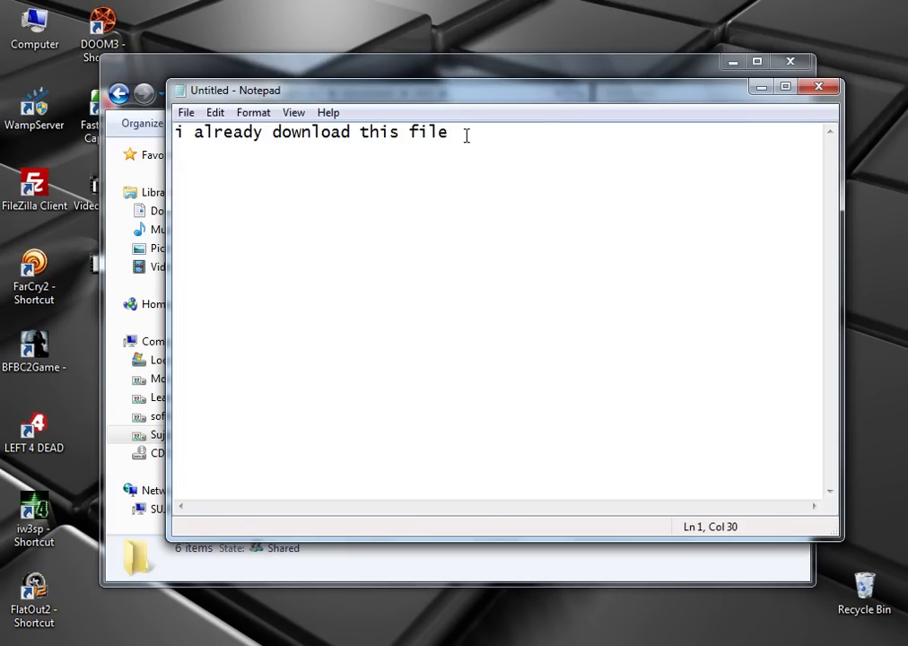
- Replace the Notepad text with "u need to register IDM or u need to crack it" and "see how to crack", then minimise Notepad
{"action": "left_click_drag", "start_coordinate": [466, 135], "coordinate": [175, 133]}
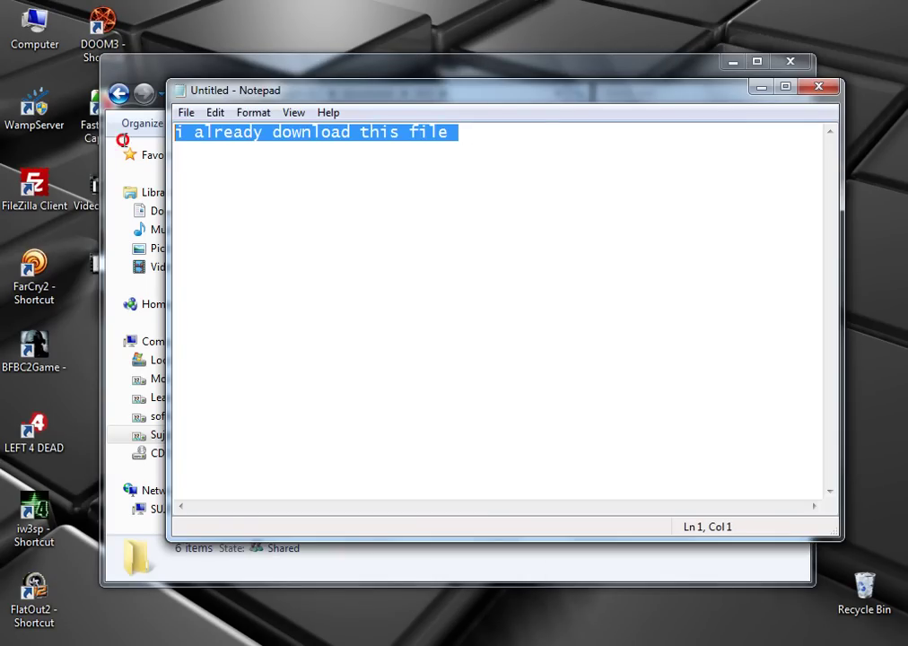
{"action": "type", "text": "u need to re"}
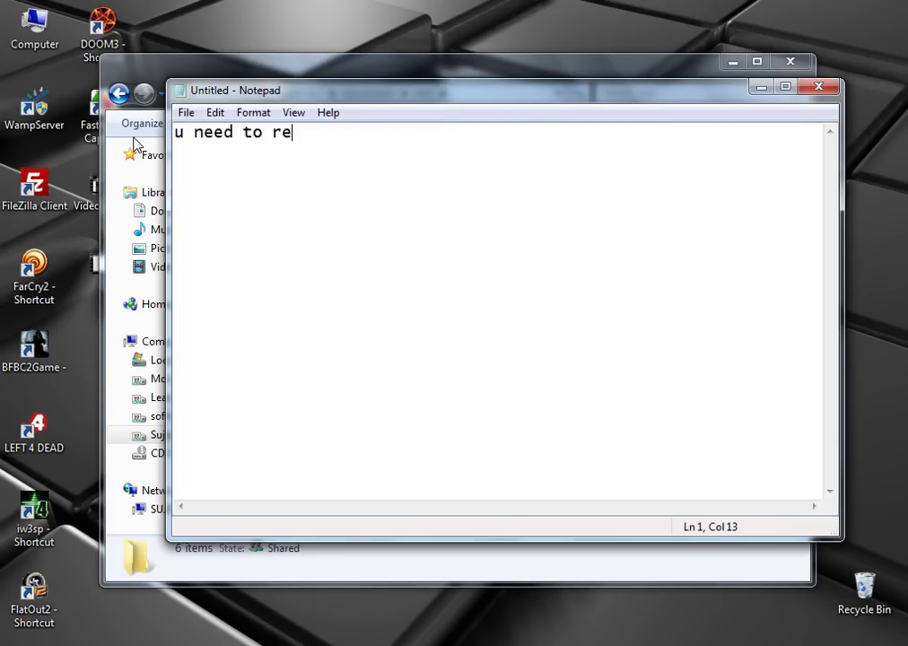
{"action": "type", "text": "gister I"}
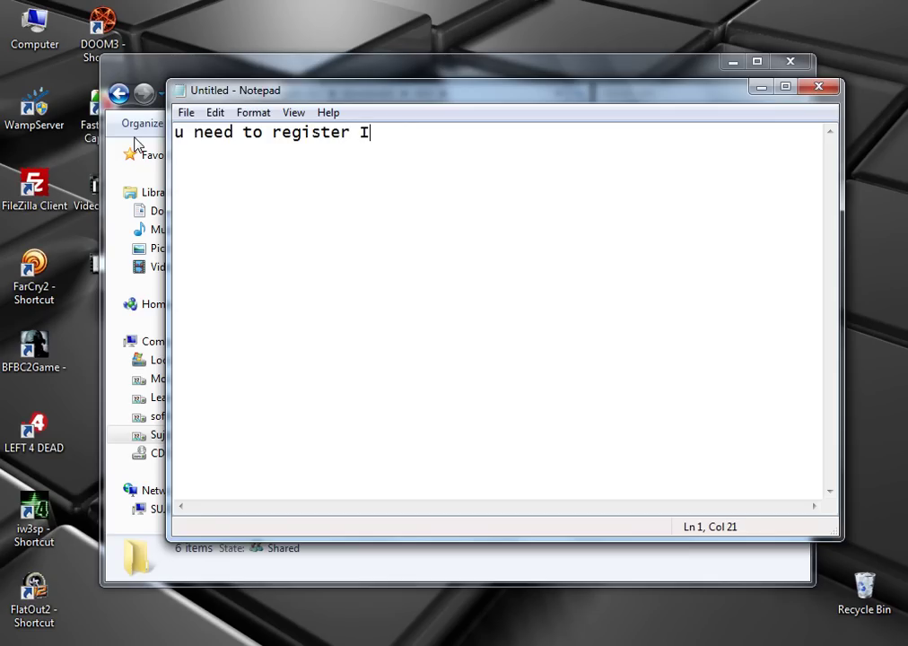
{"action": "type", "text": "DM or u need to cr"}
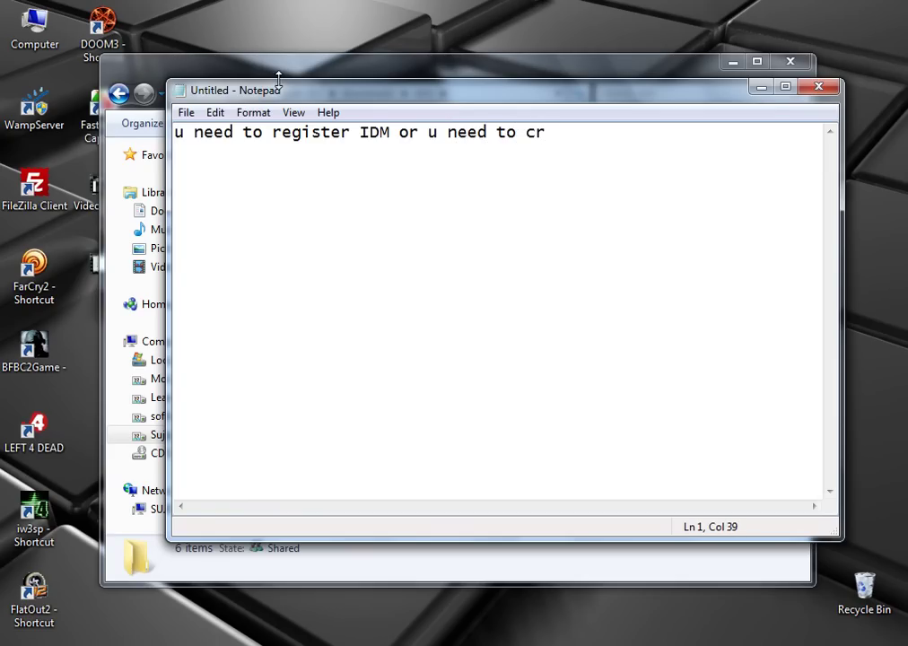
{"action": "left_click_drag", "start_coordinate": [282, 93], "coordinate": [266, 241]}
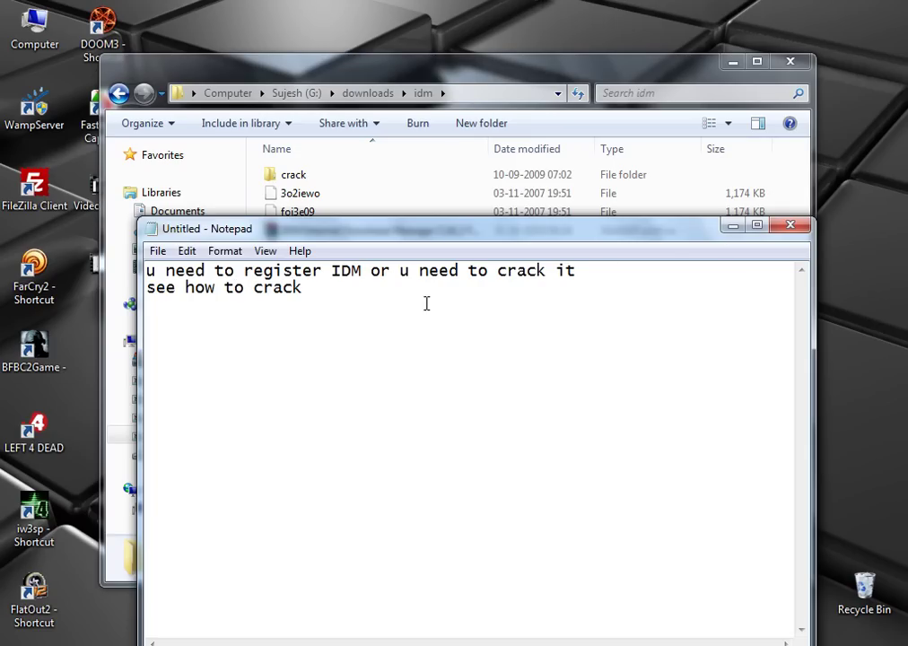
{"action": "left_click", "coordinate": [733, 225]}
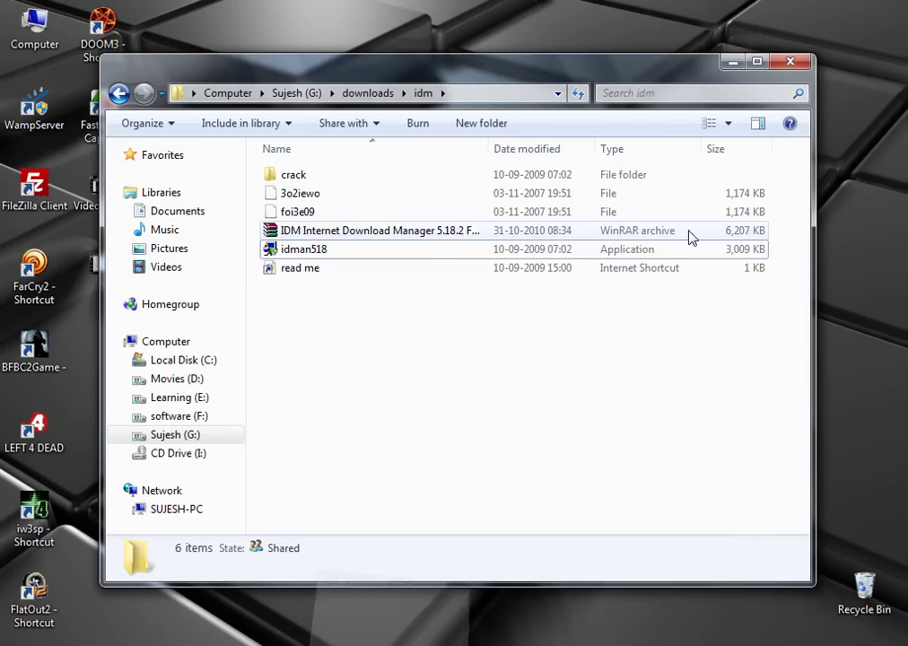
- Open the crack folder inside idm and copy its IDMan and RUN files
{"action": "left_click", "coordinate": [297, 176]}
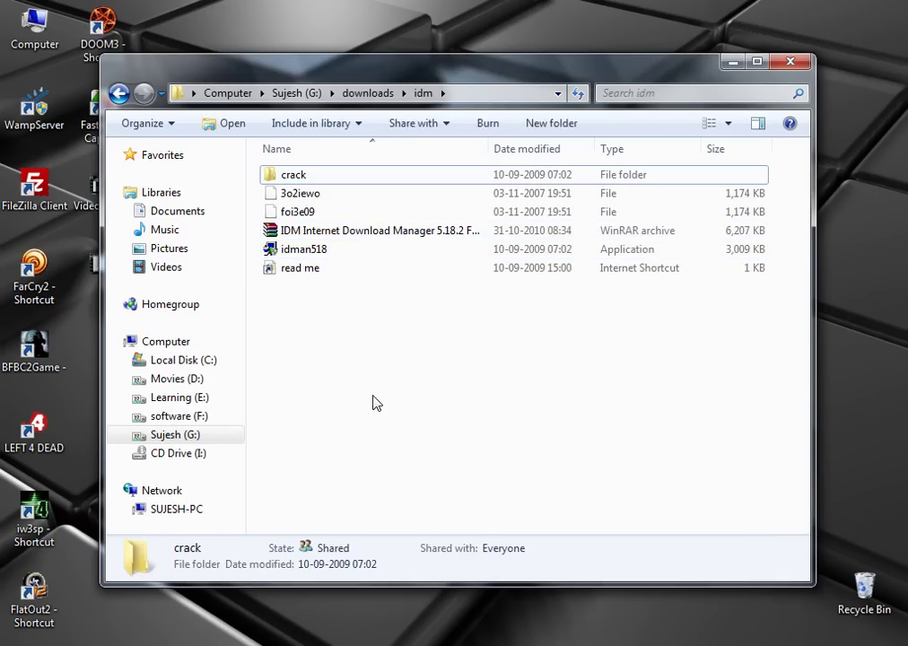
{"action": "left_click", "coordinate": [375, 401]}
{"action": "double_click", "coordinate": [332, 177]}
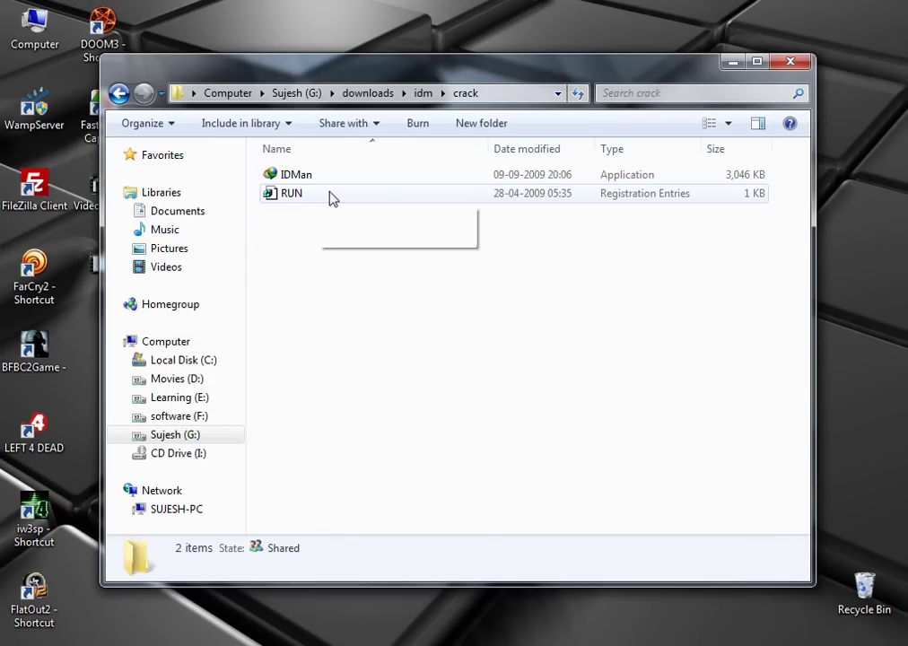
{"action": "left_click_drag", "start_coordinate": [266, 251], "coordinate": [242, 145]}
{"action": "right_click", "coordinate": [296, 167]}
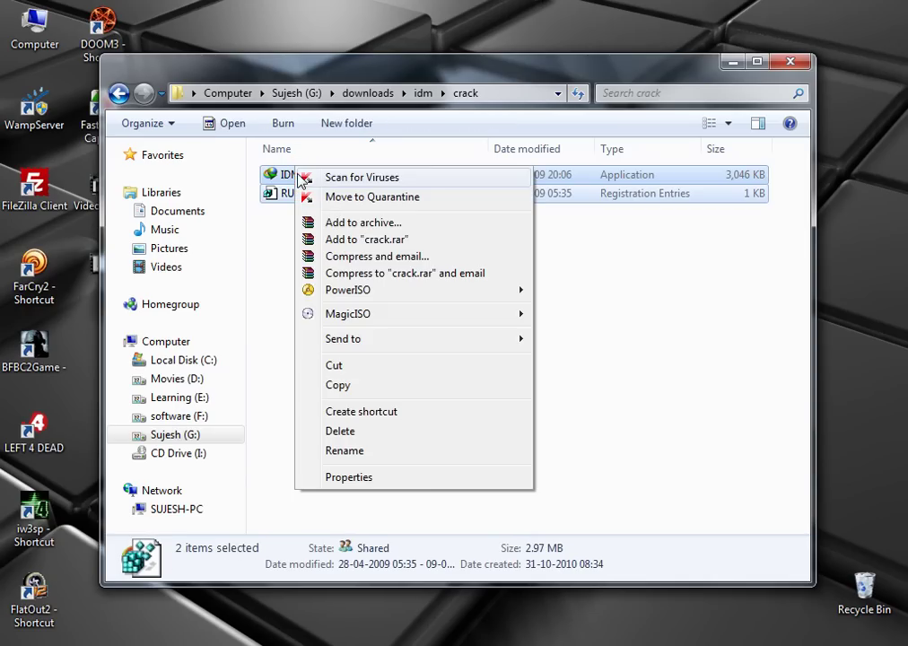
{"action": "left_click", "coordinate": [368, 384]}
- Replace the Notepad text with "just copy the file in the crack folder which u download" and minimise Notepad
{"action": "key", "text": "alt+Tab"}
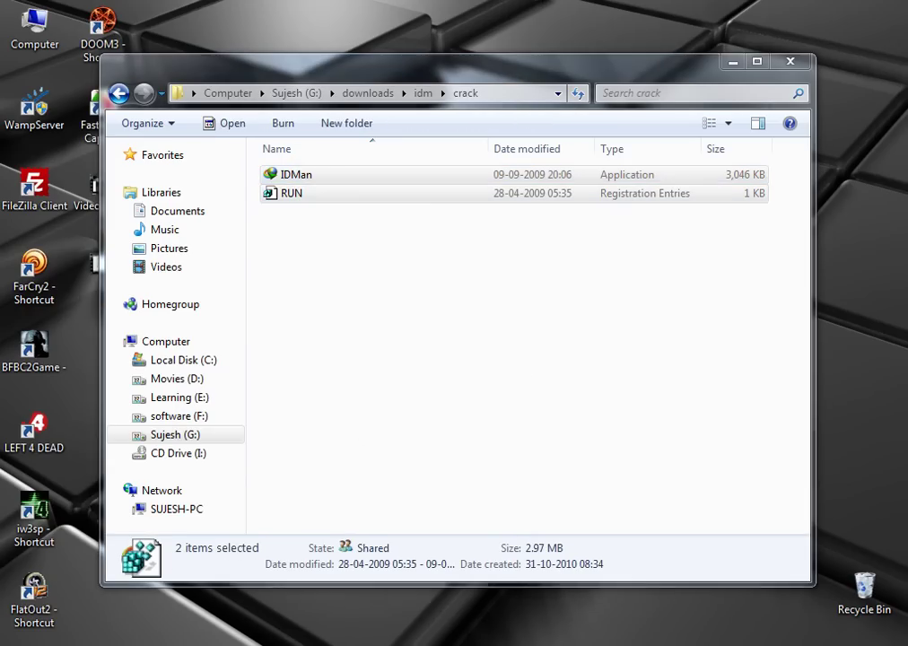
{"action": "left_click_drag", "start_coordinate": [429, 234], "coordinate": [450, 193]}
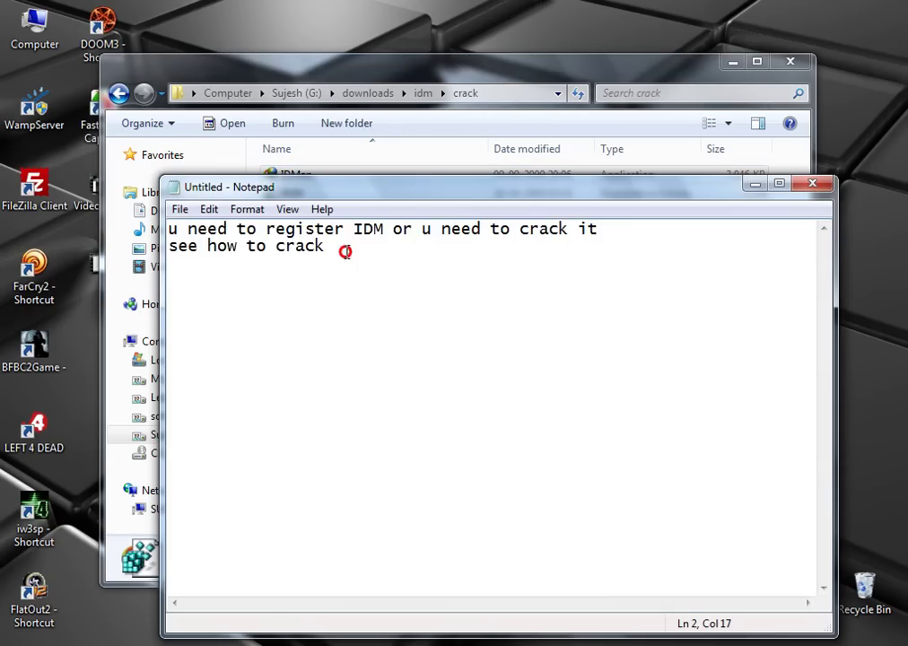
{"action": "left_click_drag", "start_coordinate": [344, 277], "coordinate": [122, 229]}
{"action": "type", "text": "jus"}
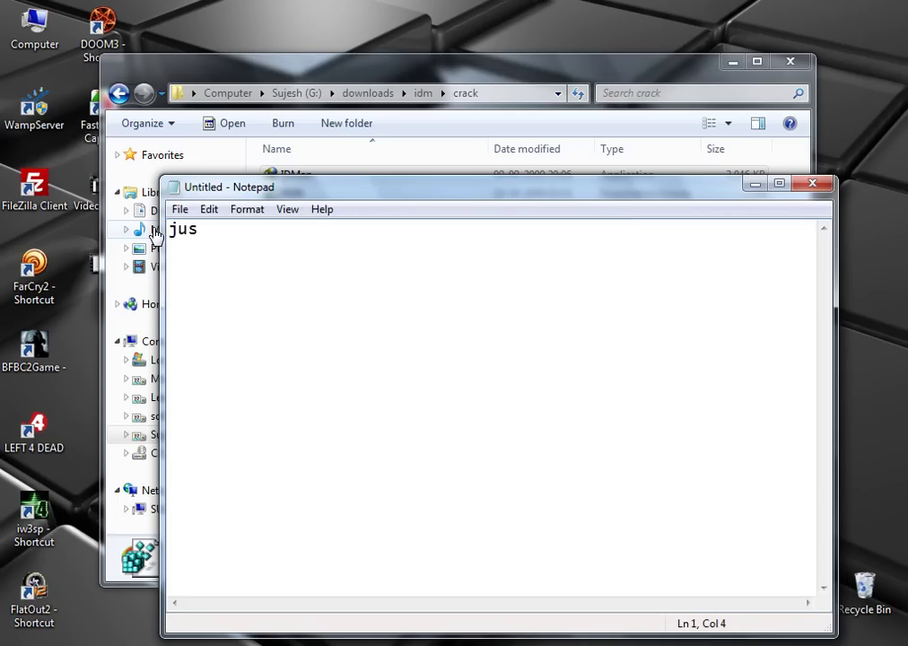
{"action": "type", "text": "t copy t"}
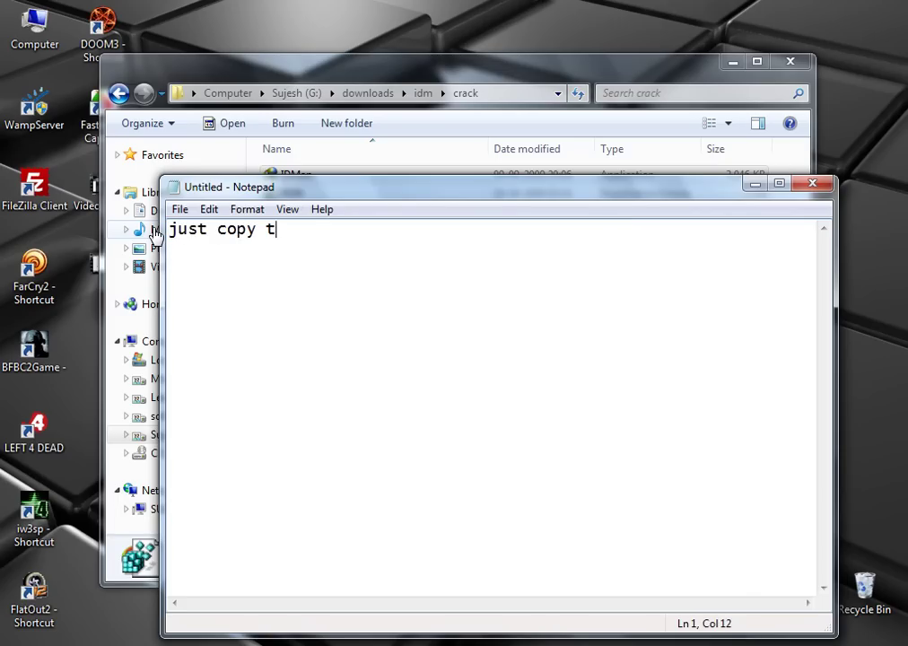
{"action": "type", "text": "he file"}
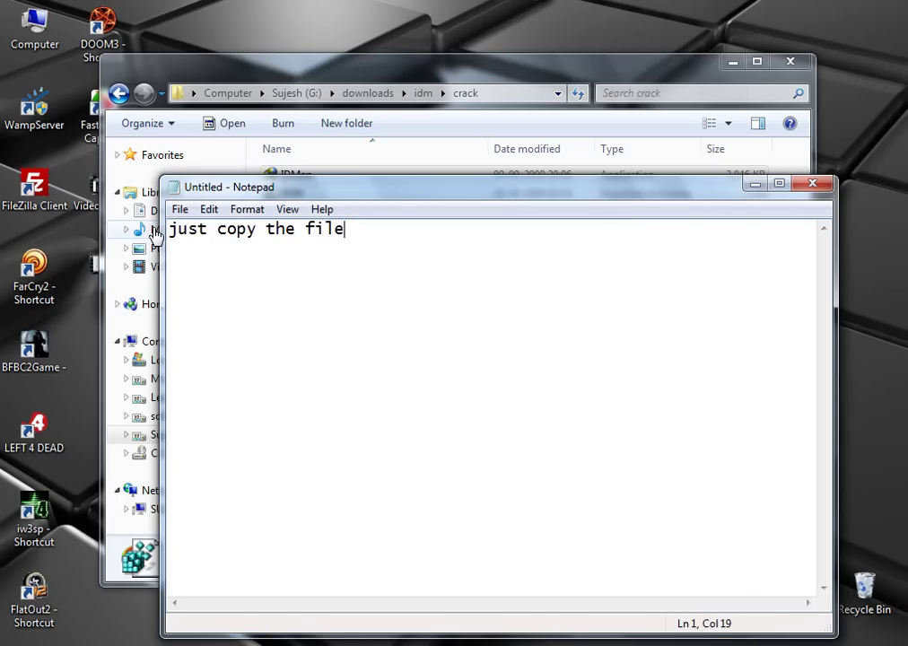
{"action": "type", "text": " in the "}
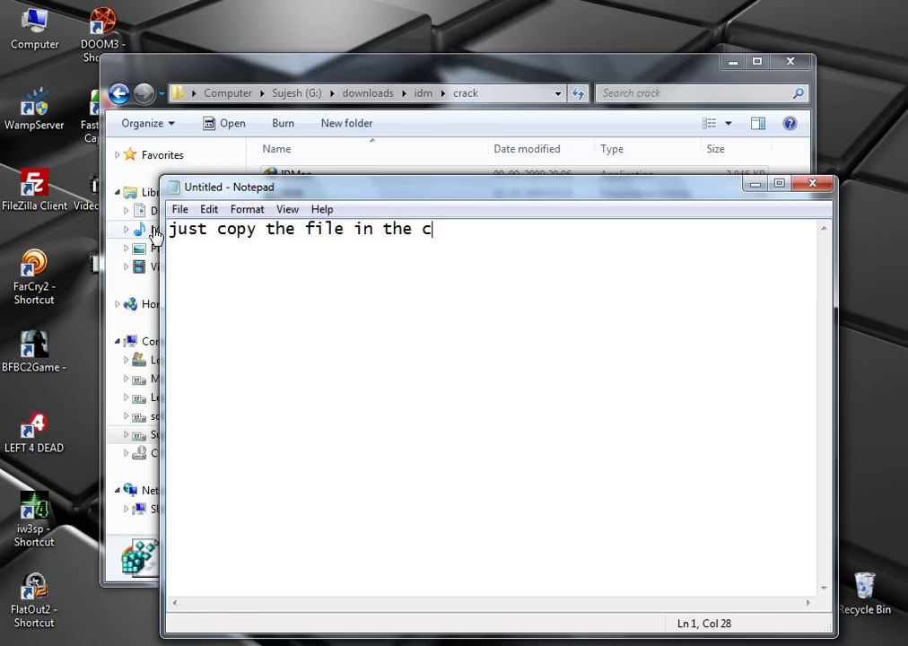
{"action": "type", "text": "crack fo"}
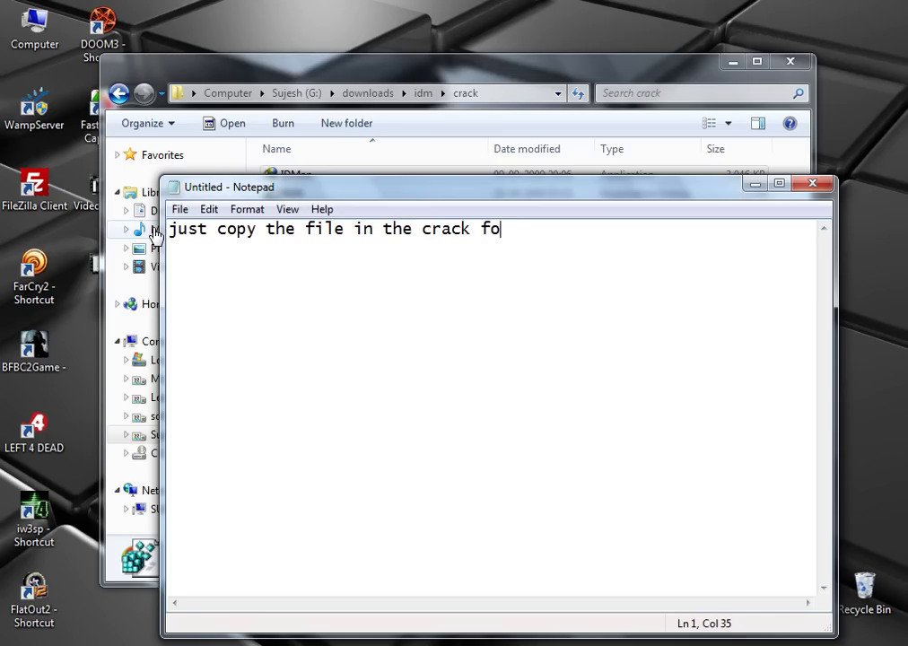
{"action": "type", "text": "lder which u download"}
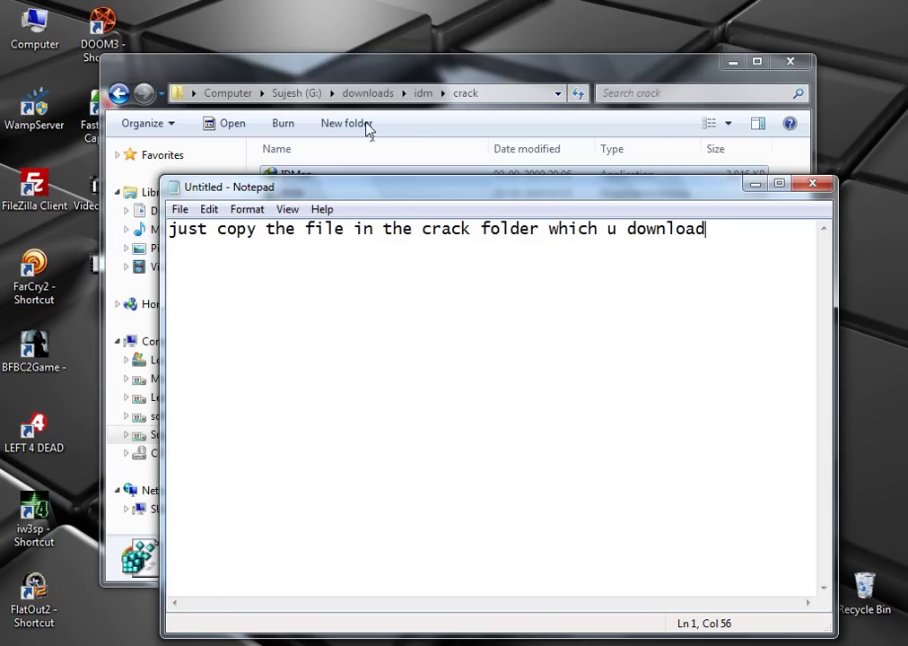
{"action": "left_click", "coordinate": [754, 185]}
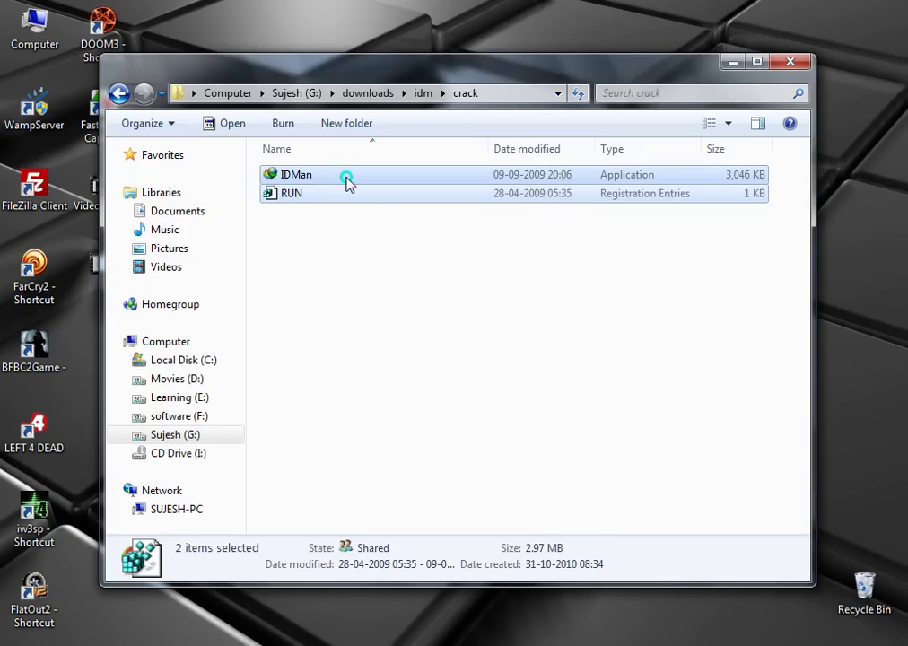
- Copy the IDMan and RUN files again and minimise the crack folder window
{"action": "right_click", "coordinate": [346, 181]}
{"action": "left_click", "coordinate": [391, 398]}
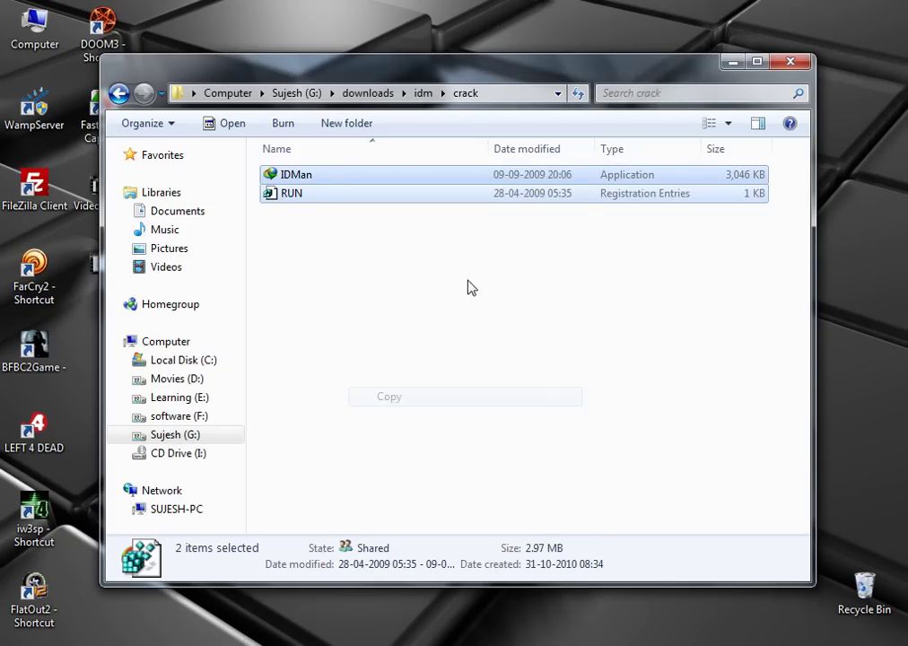
{"action": "left_click", "coordinate": [732, 62]}
- Open the Internet Download Manager folder under Program Files on Local Disk (C:)
{"action": "double_click", "coordinate": [35, 31]}
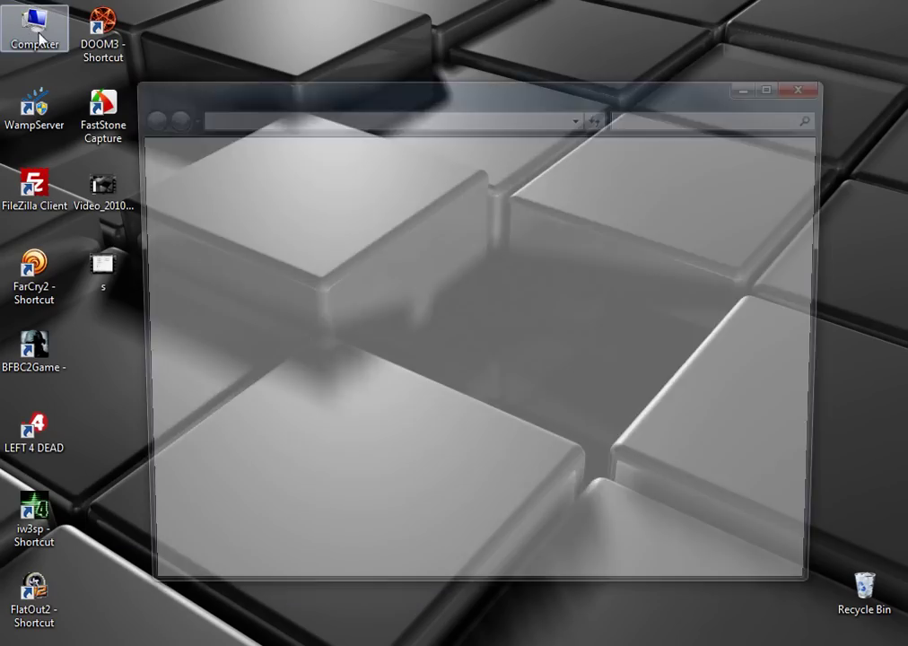
{"action": "left_click", "coordinate": [368, 211]}
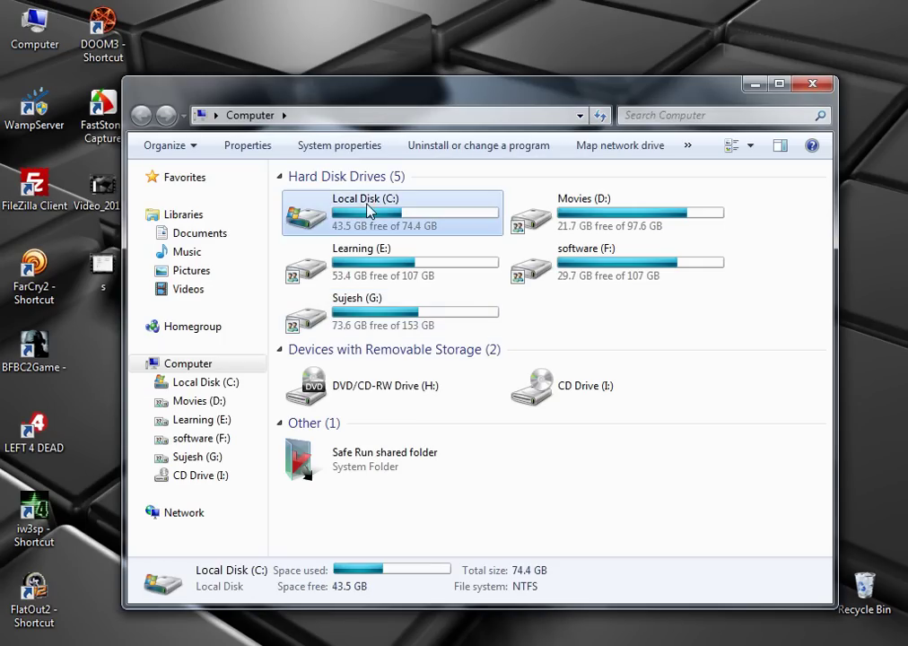
{"action": "double_click", "coordinate": [367, 211]}
{"action": "left_click", "coordinate": [346, 257]}
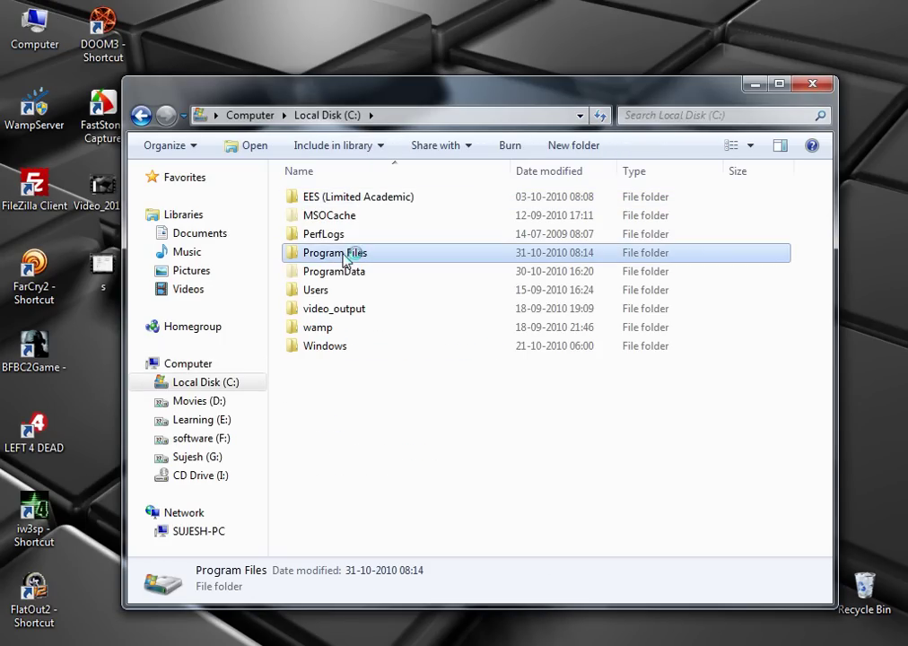
{"action": "double_click", "coordinate": [345, 256]}
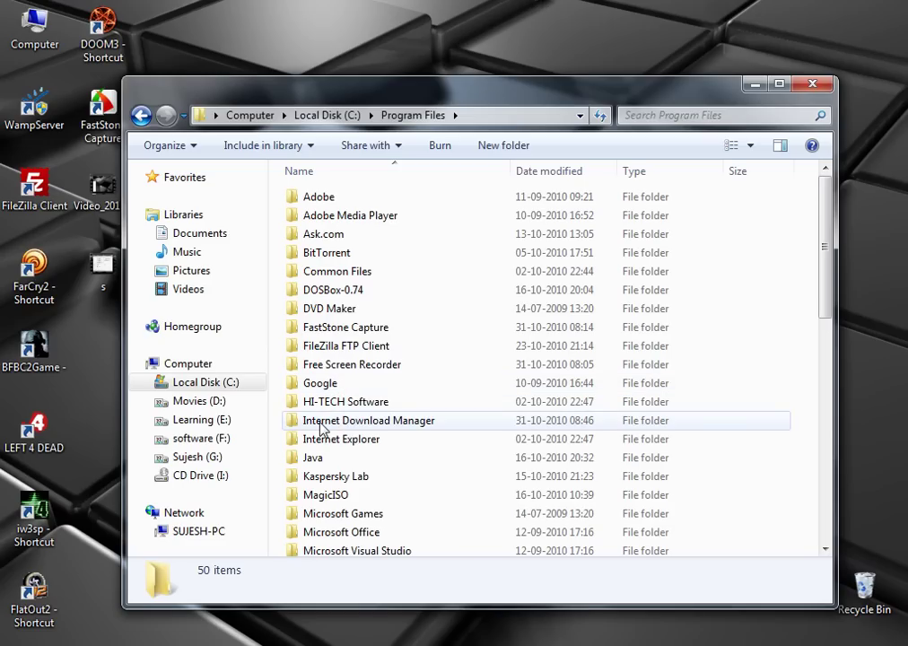
{"action": "left_click", "coordinate": [349, 423]}
{"action": "double_click", "coordinate": [349, 423]}
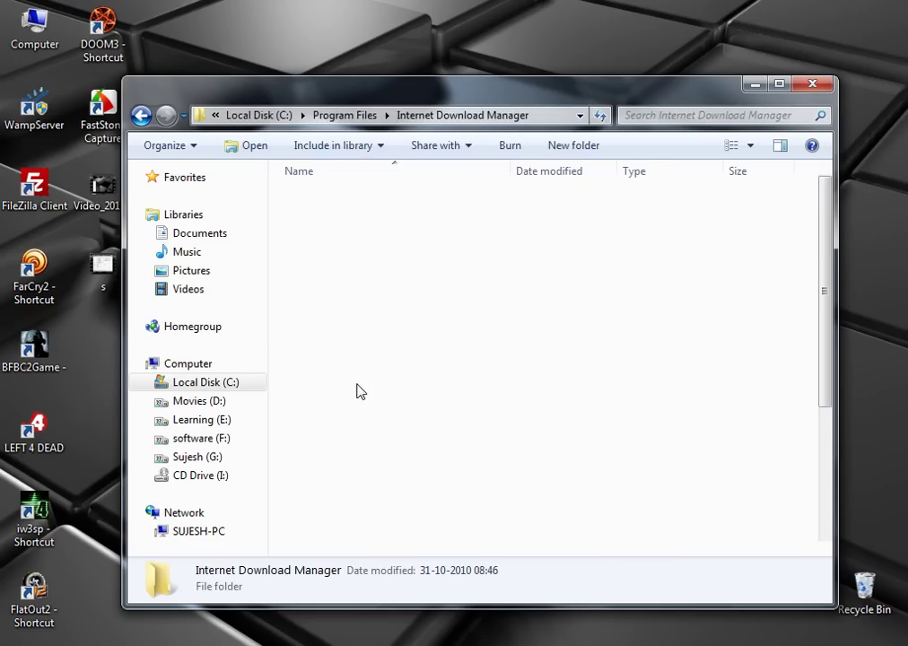
- Paste the copied files into the Internet Download Manager folder, replacing the existing ones and granting administrator permission
{"action": "right_click", "coordinate": [454, 318]}
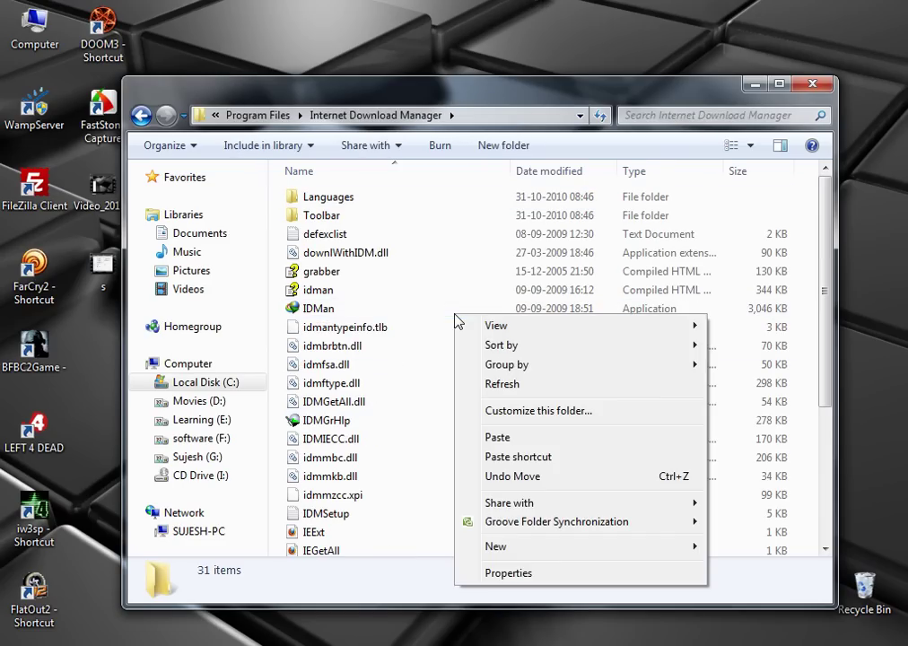
{"action": "left_click", "coordinate": [463, 438]}
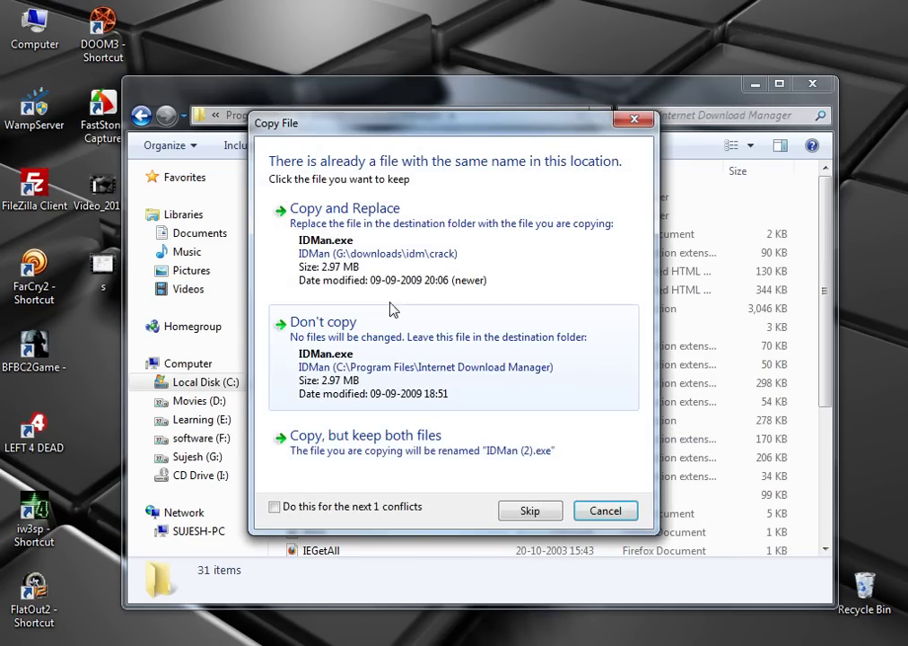
{"action": "left_click", "coordinate": [397, 229]}
{"action": "left_click", "coordinate": [391, 229]}
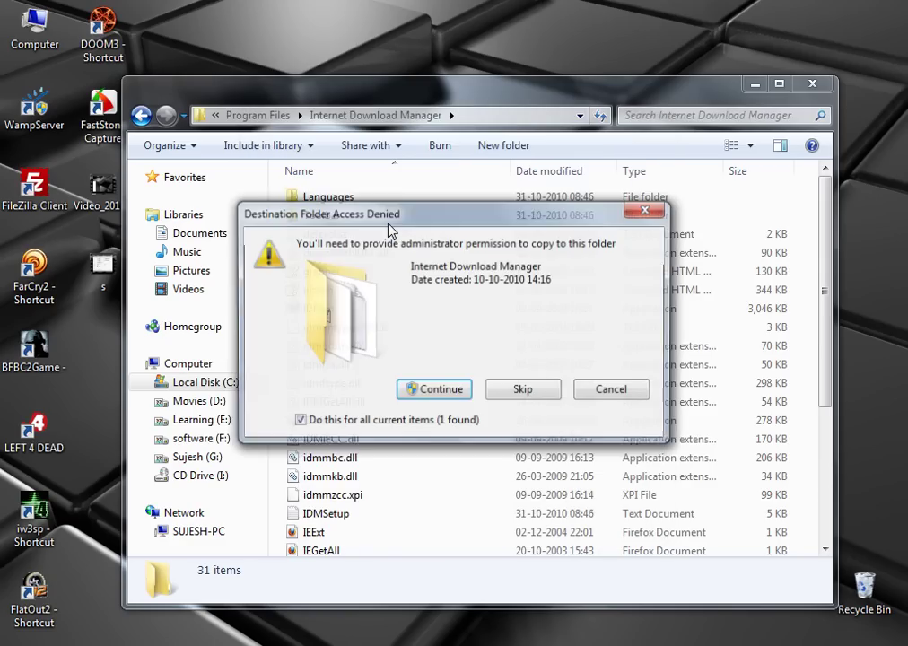
{"action": "left_click", "coordinate": [436, 390]}
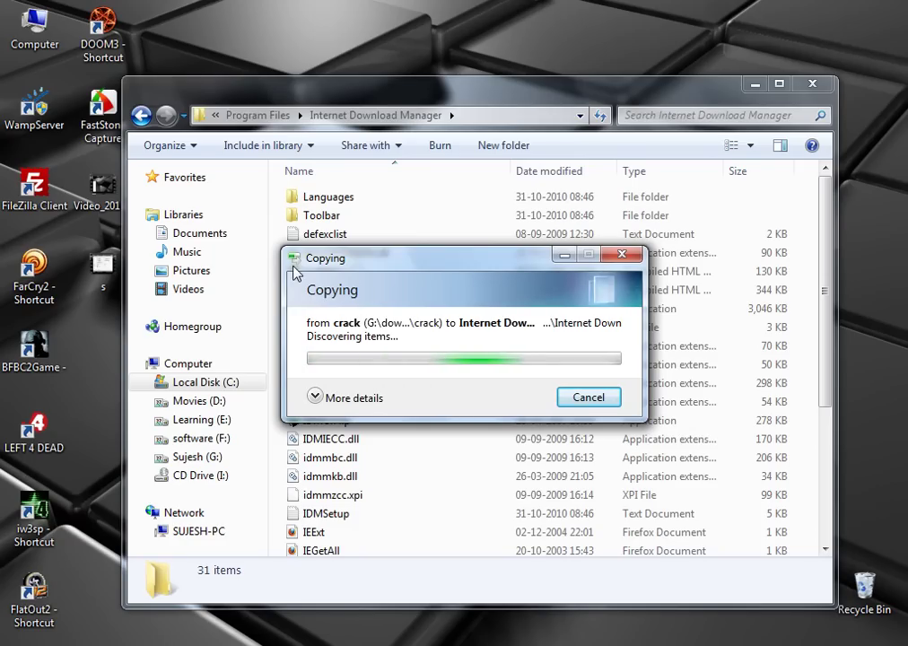
{"action": "left_click", "coordinate": [341, 400]}
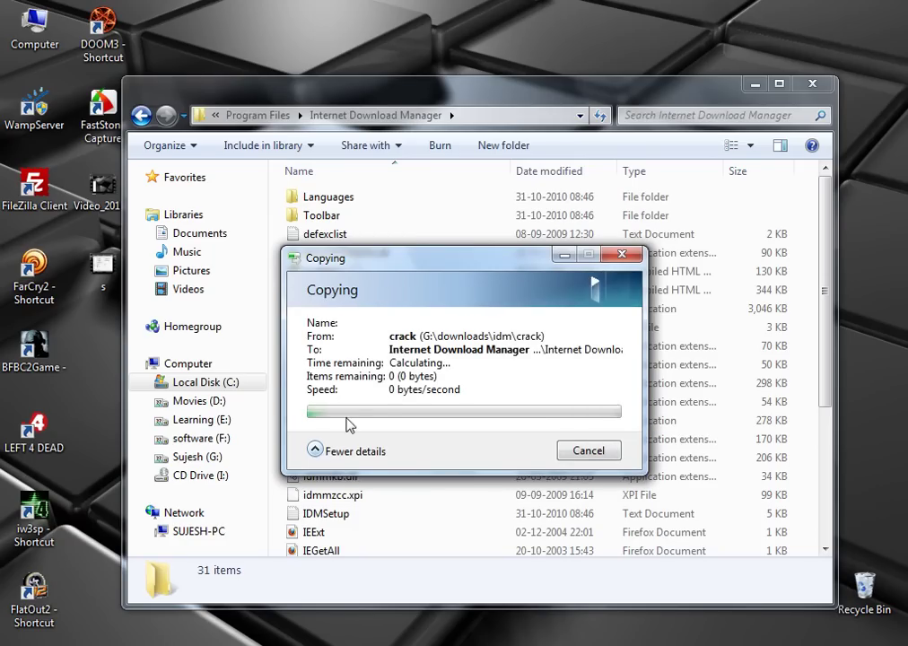
{"action": "left_click", "coordinate": [319, 451]}
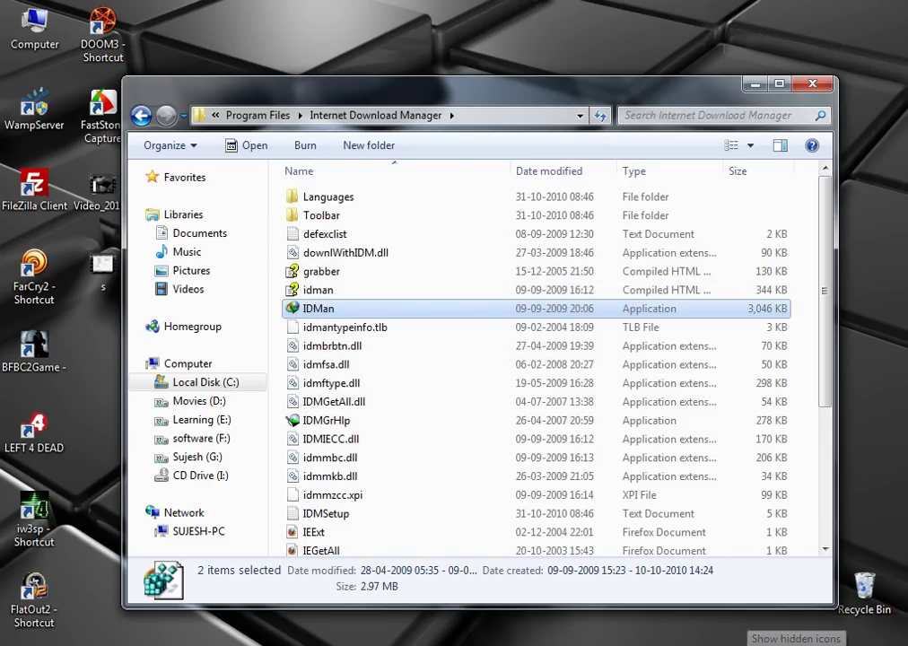
- Launch IDMan from the Internet Download Manager folder and dismiss its damaged registry keys notice
{"action": "left_click", "coordinate": [746, 640]}
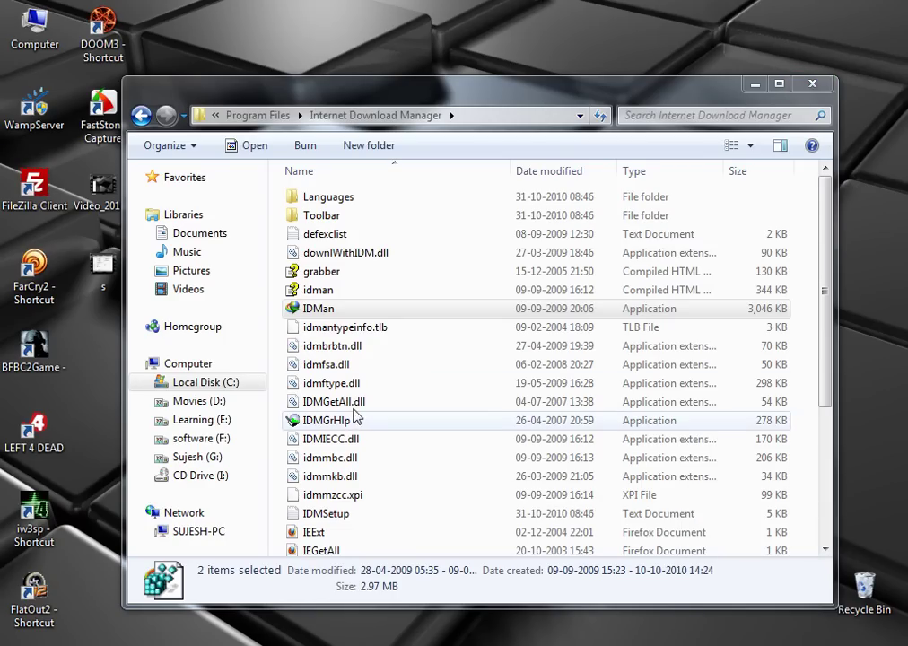
{"action": "double_click", "coordinate": [338, 310]}
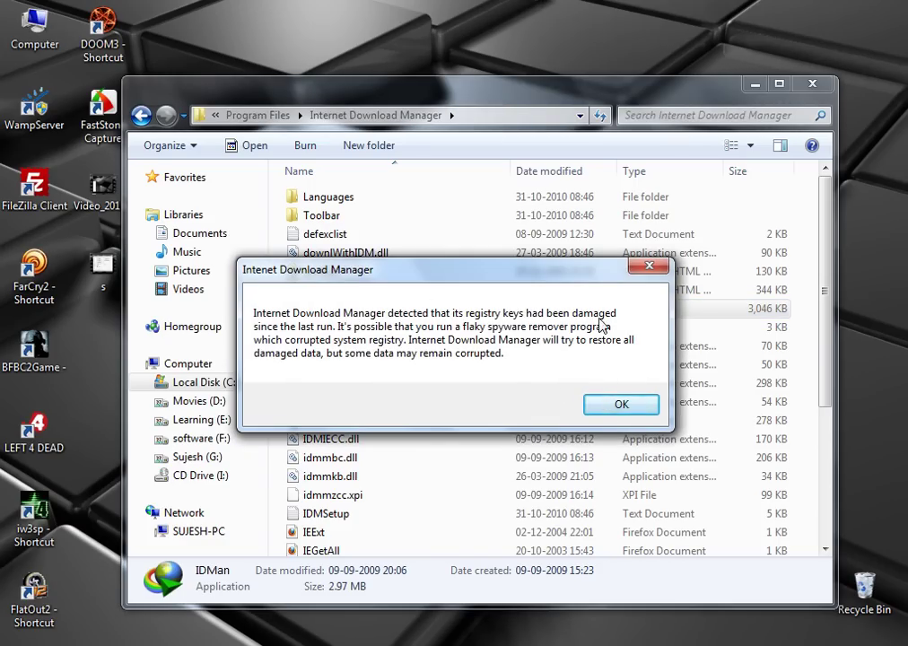
{"action": "left_click", "coordinate": [619, 403]}
- Minimise the Internet Download Manager folder window and dismiss the IDM browser integration message
{"action": "left_click", "coordinate": [753, 86]}
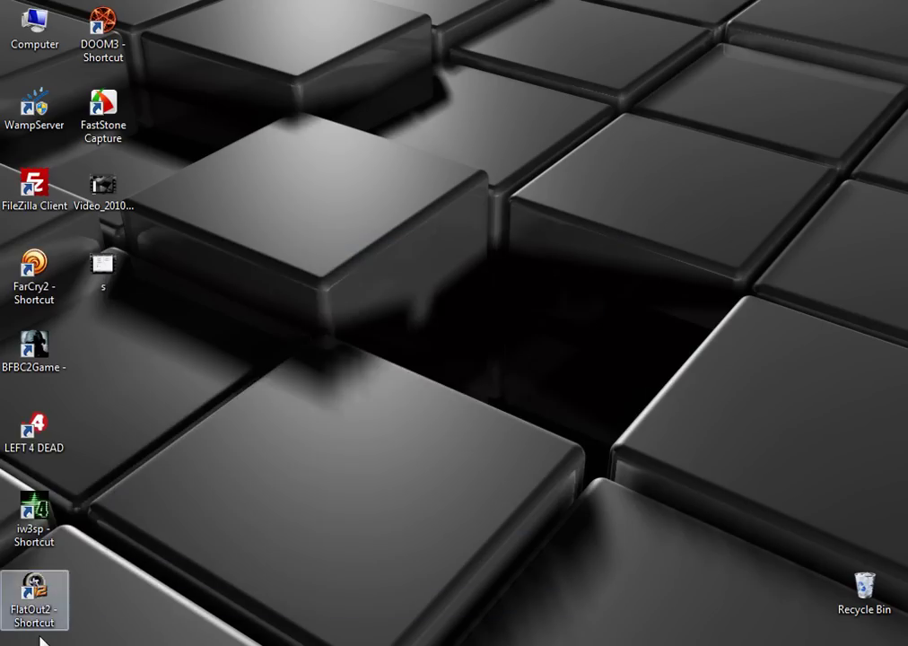
{"action": "left_click", "coordinate": [40, 641]}
{"action": "left_click", "coordinate": [475, 572]}
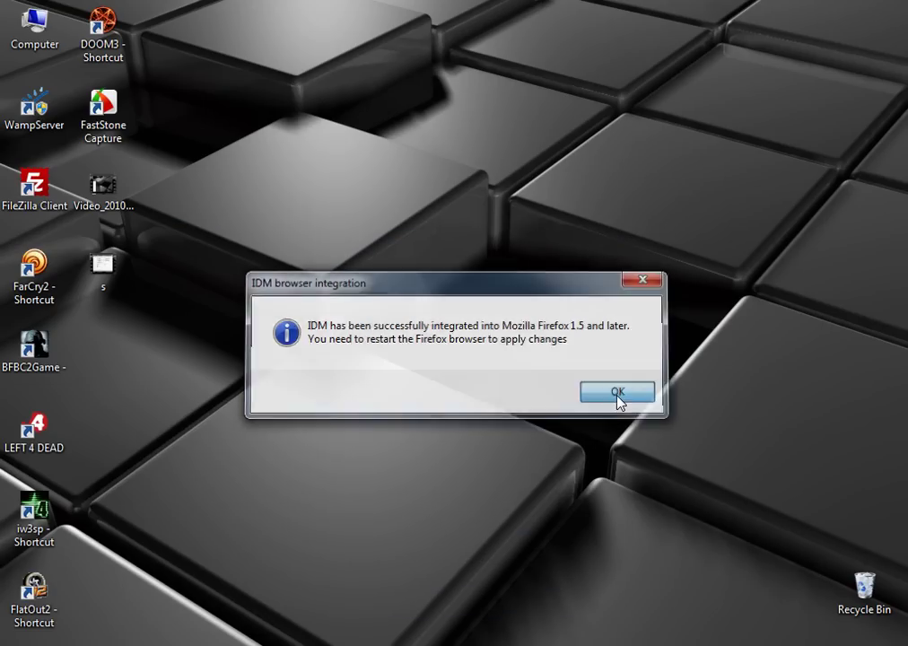
{"action": "left_click", "coordinate": [618, 397]}
{"action": "right_click", "coordinate": [501, 350]}
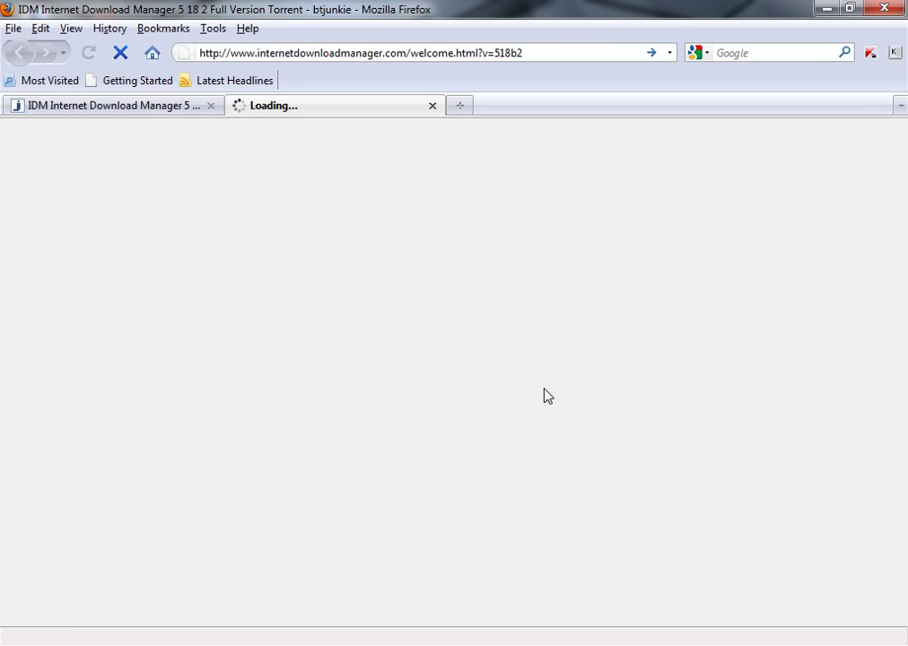
- Close the Internet Download Manager welcome page and the Firefox window
{"action": "left_click", "coordinate": [435, 105]}
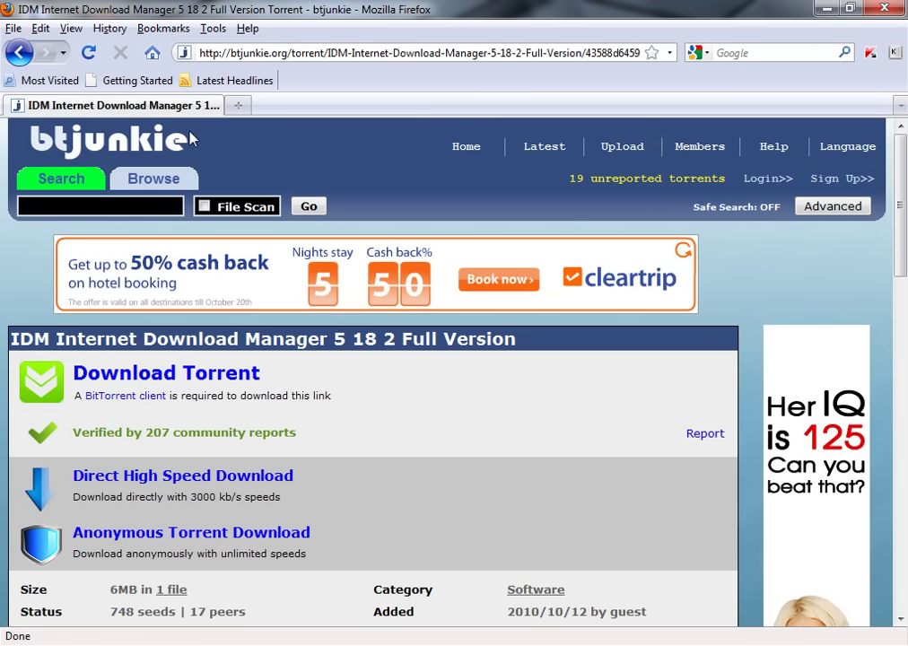
{"action": "left_click", "coordinate": [151, 53]}
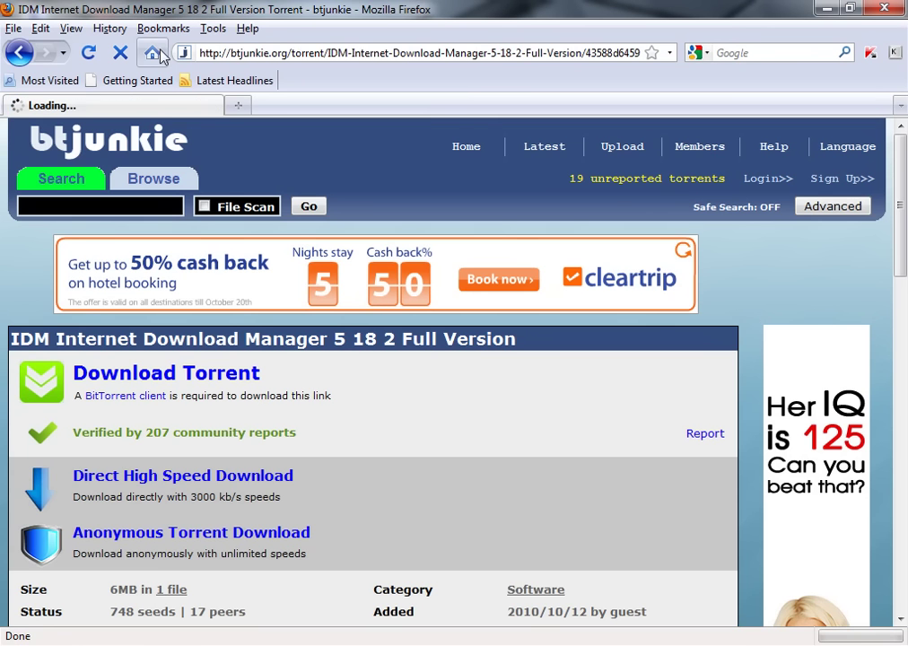
{"action": "left_click", "coordinate": [882, 9]}
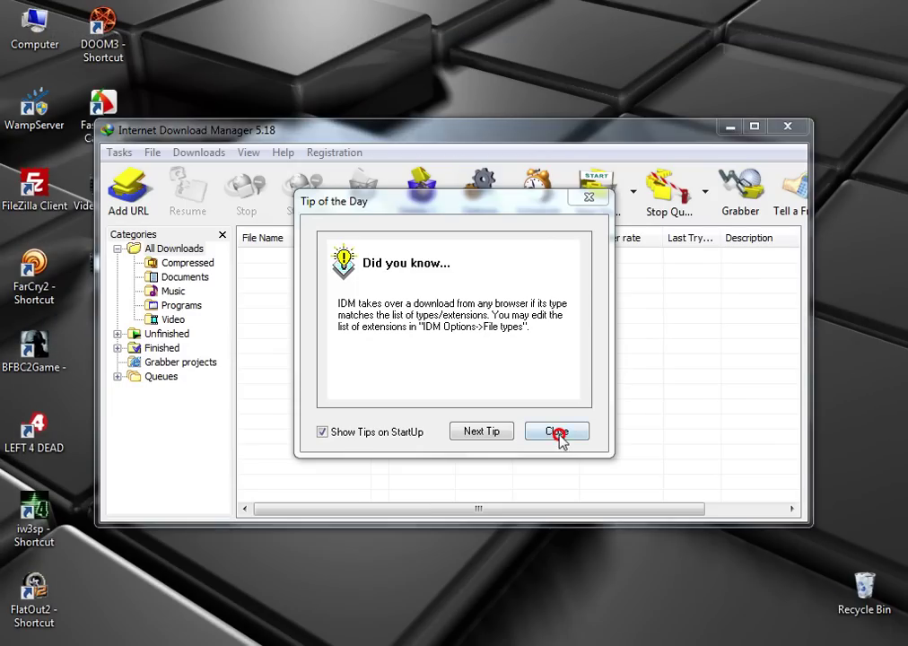
- Close Internet Download Manager along with its Tip of the Day and refresh the desktop
{"action": "left_click", "coordinate": [556, 431]}
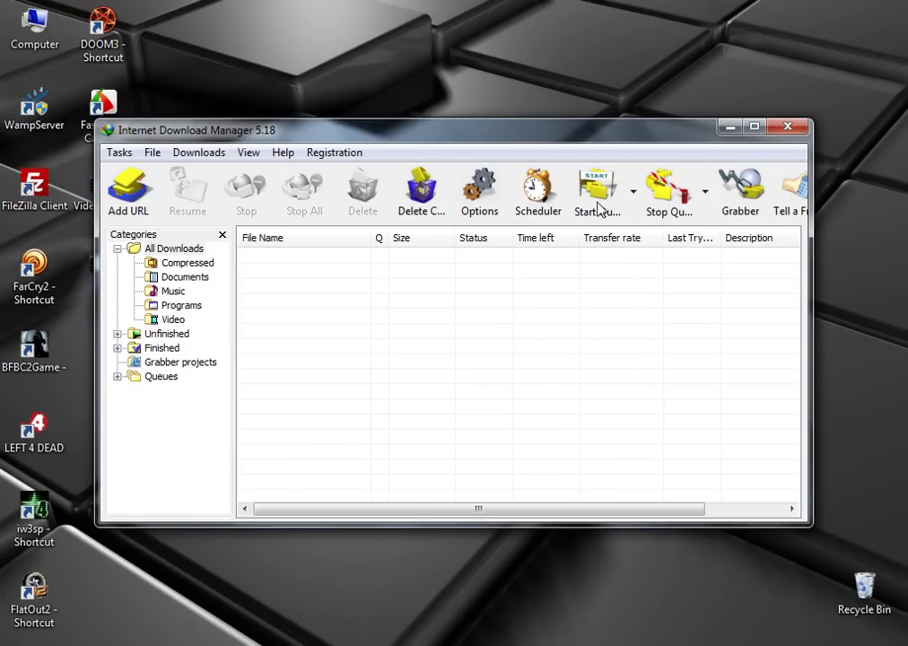
{"action": "left_click", "coordinate": [783, 130]}
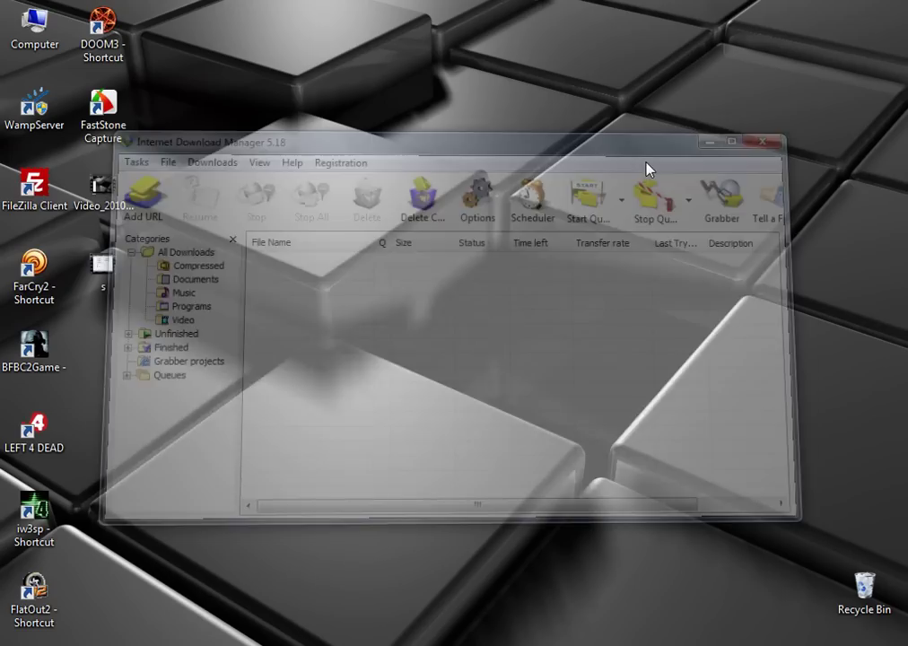
{"action": "right_click", "coordinate": [505, 175]}
{"action": "left_click", "coordinate": [562, 233]}
{"action": "right_click", "coordinate": [562, 232]}
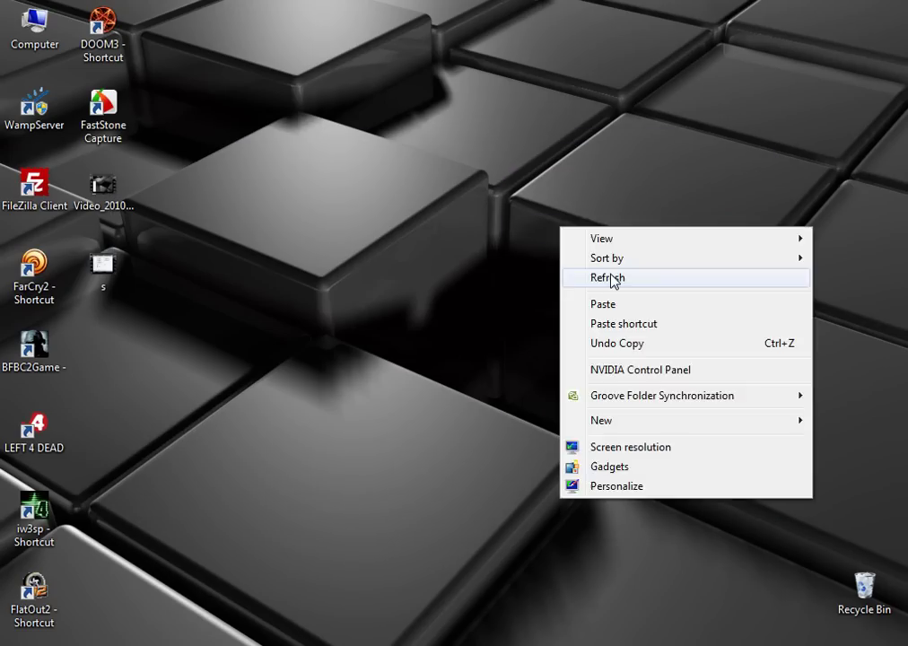
{"action": "left_click", "coordinate": [613, 281]}
- Switch to a new Firefox window and go to YouTube from the Google page
{"action": "key", "text": "super"}
{"action": "key", "text": "super"}
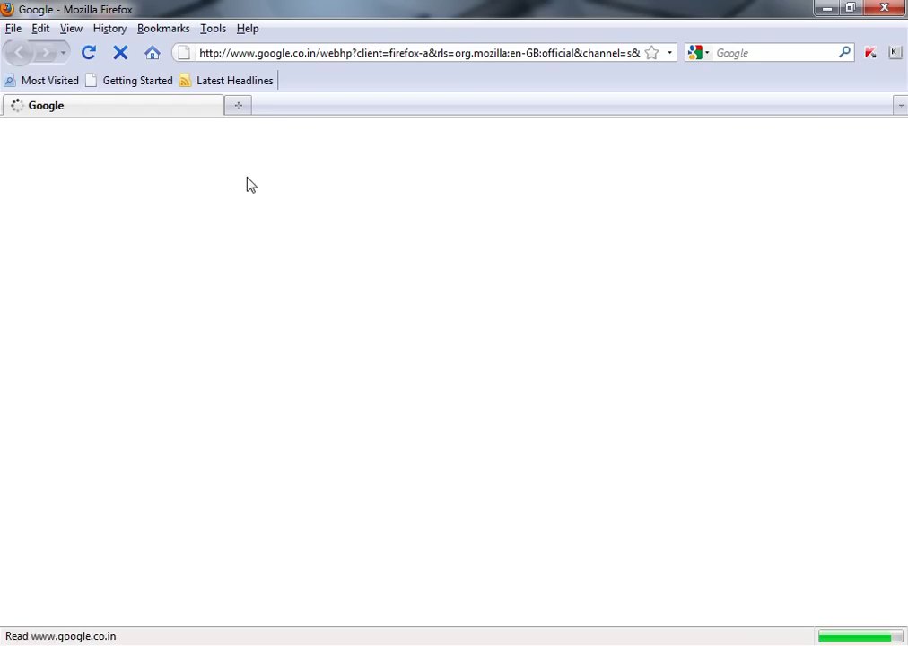
{"action": "left_click", "coordinate": [319, 135]}
{"action": "left_click", "coordinate": [320, 233]}
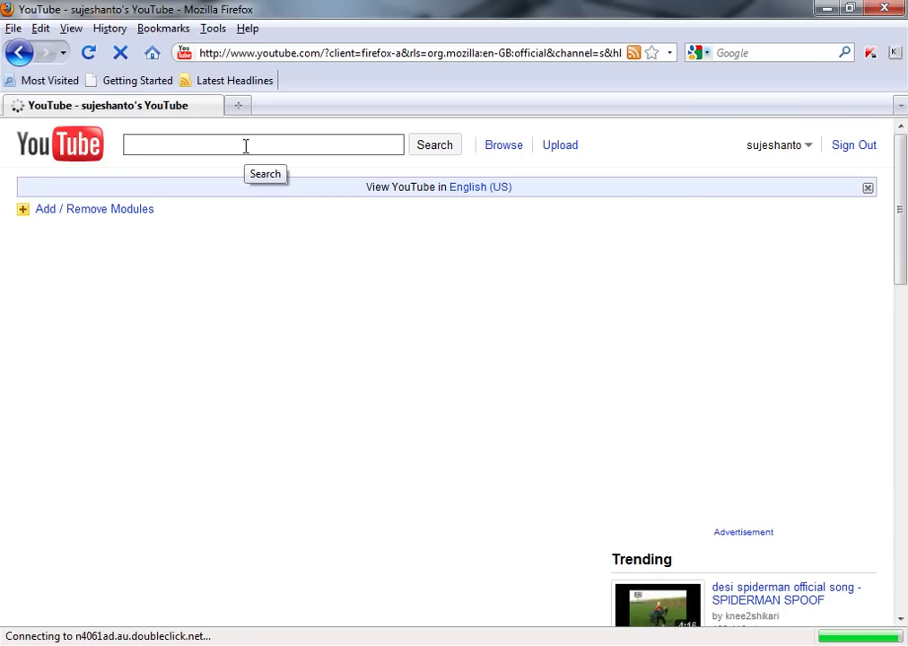
- Search YouTube for "wwe"
{"action": "left_click", "coordinate": [245, 145]}
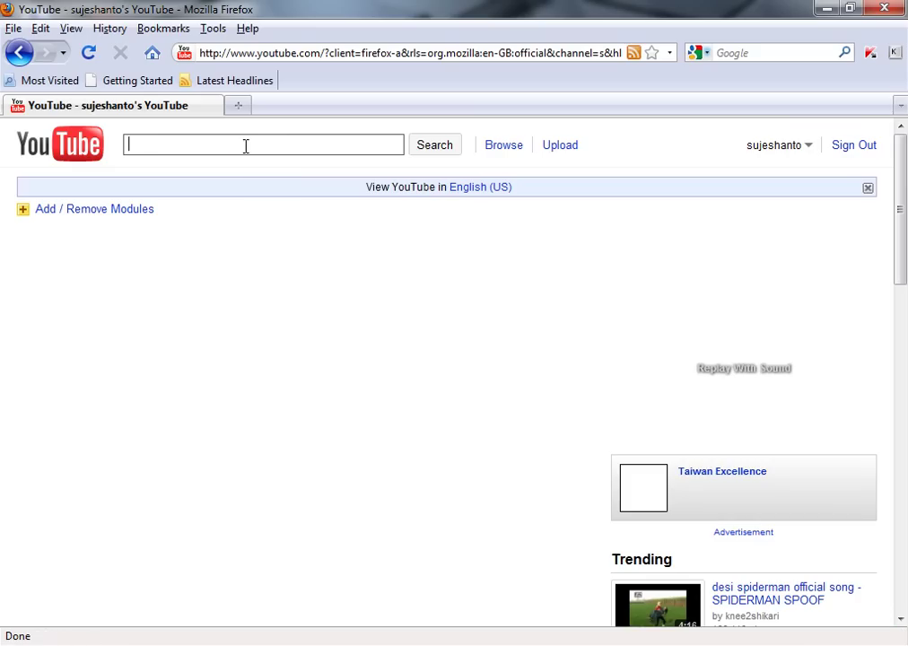
{"action": "type", "text": "bes"}
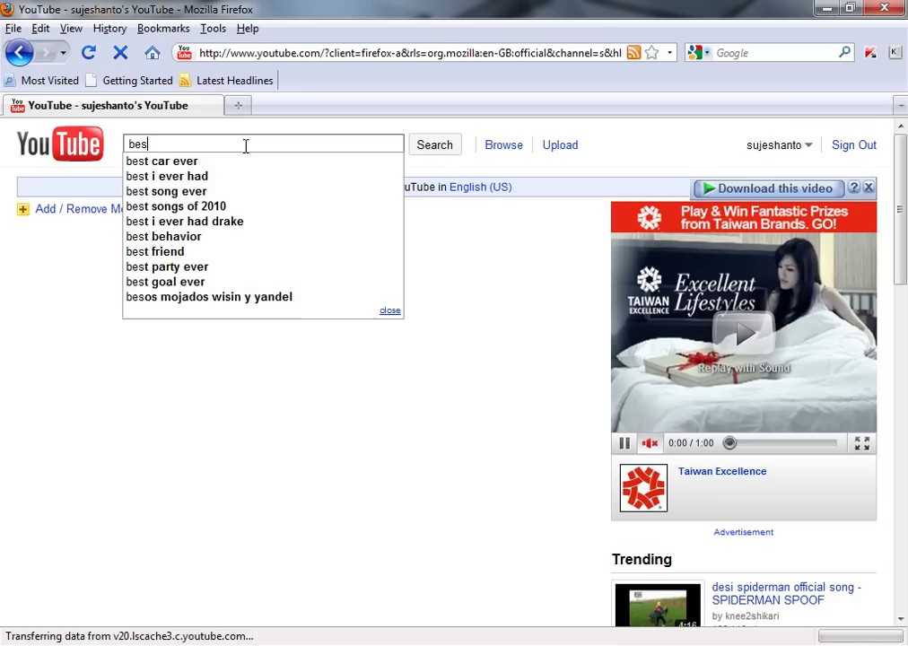
{"action": "key", "text": "BackSpace"}
{"action": "key", "text": "BackSpace"}
{"action": "key", "text": "BackSpace"}
{"action": "type", "text": "wwe"}
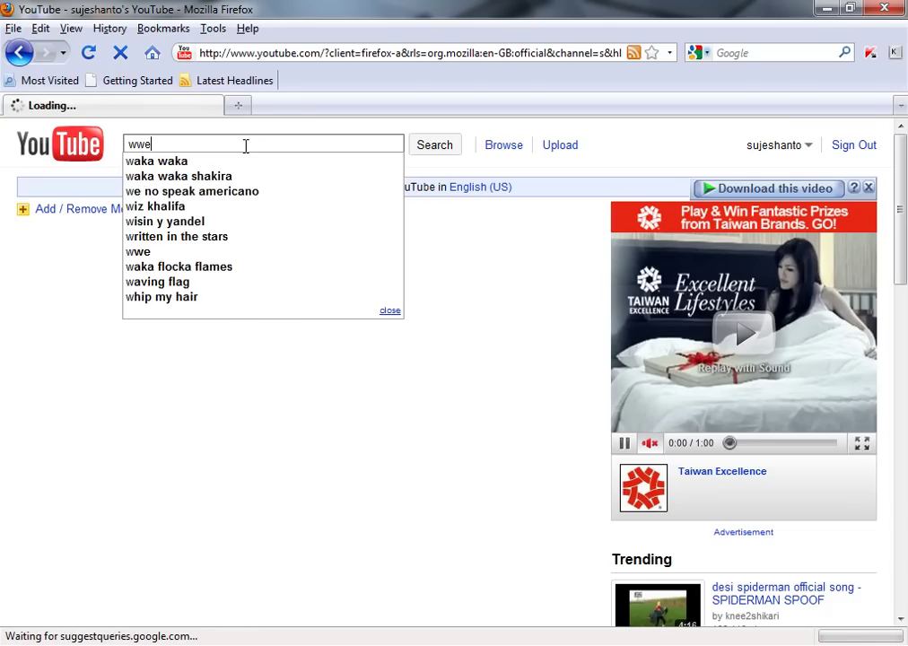
{"action": "key", "text": "Return"}
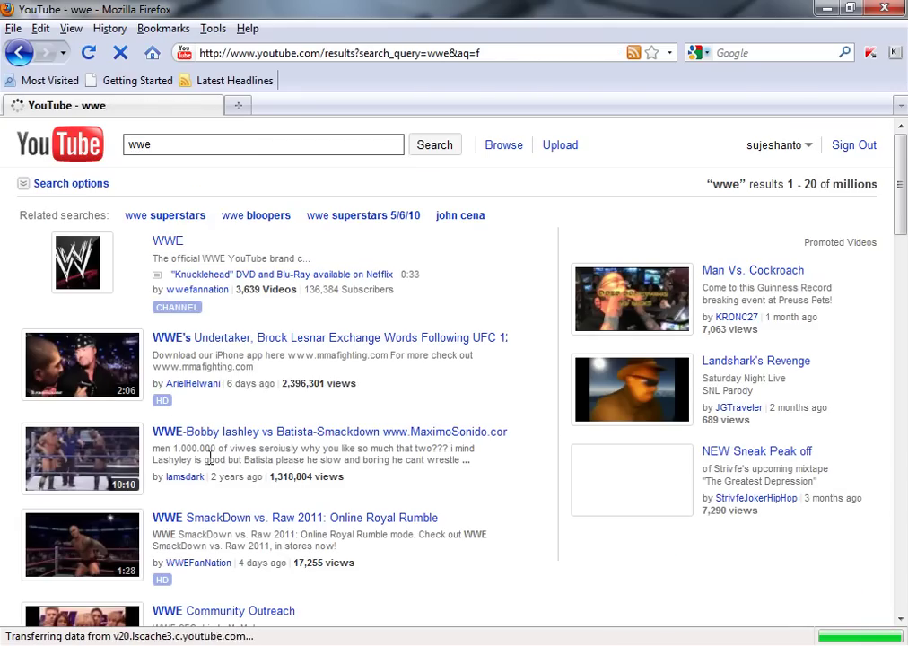
- Open the "WWE RAW - John Cena vs Randy Orton - Gauntlet Match Hell in a Cell" video from the search results
{"action": "scroll", "coordinate": [211, 465], "scroll_direction": "down", "scroll_amount": 4}
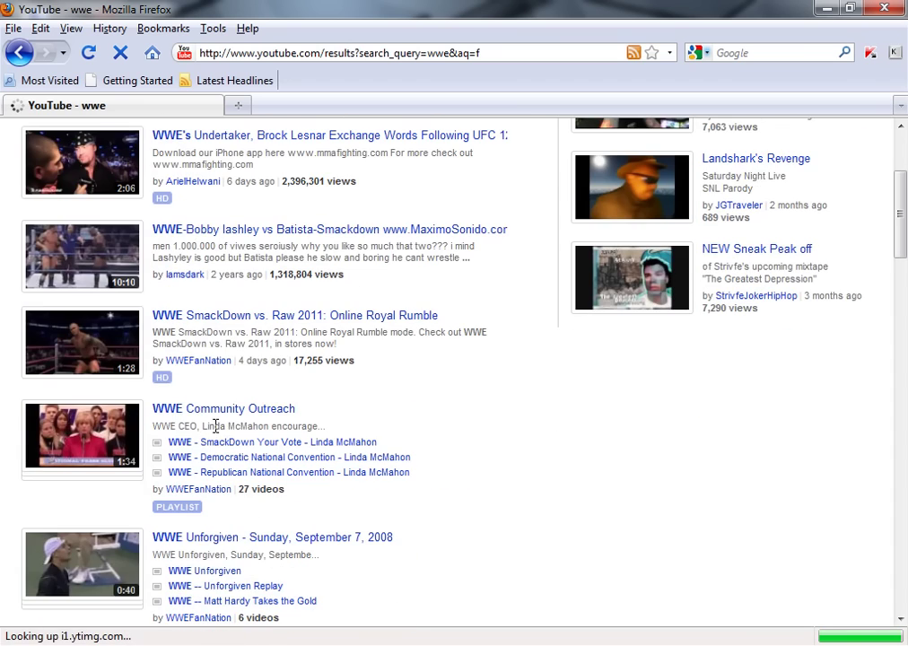
{"action": "scroll", "coordinate": [245, 427], "scroll_direction": "down", "scroll_amount": 14}
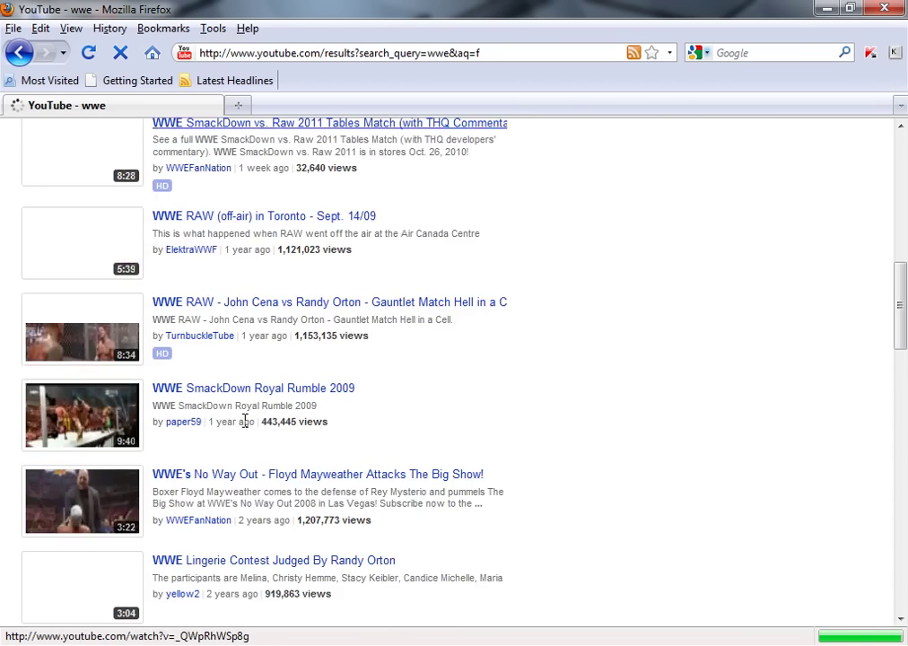
{"action": "scroll", "coordinate": [244, 420], "scroll_direction": "up", "scroll_amount": 2}
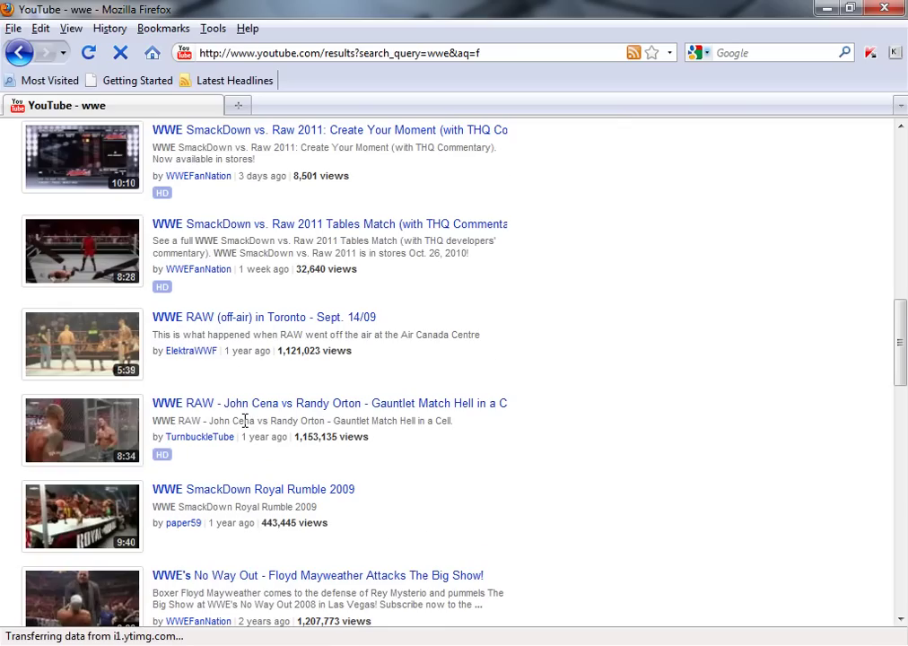
{"action": "scroll", "coordinate": [244, 421], "scroll_direction": "down", "scroll_amount": 1}
{"action": "left_click", "coordinate": [255, 356]}
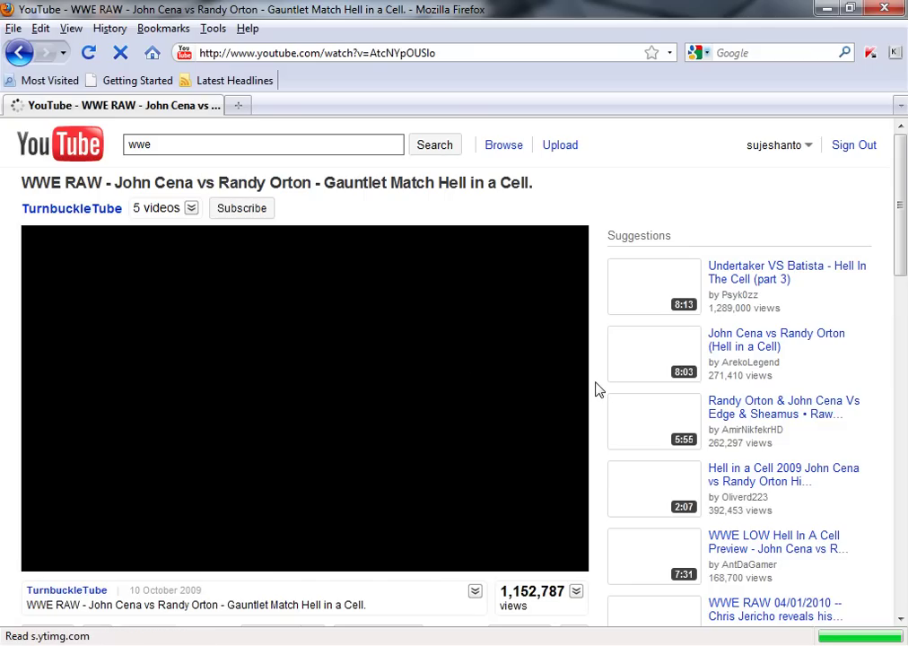
{"action": "right_click", "coordinate": [597, 63]}
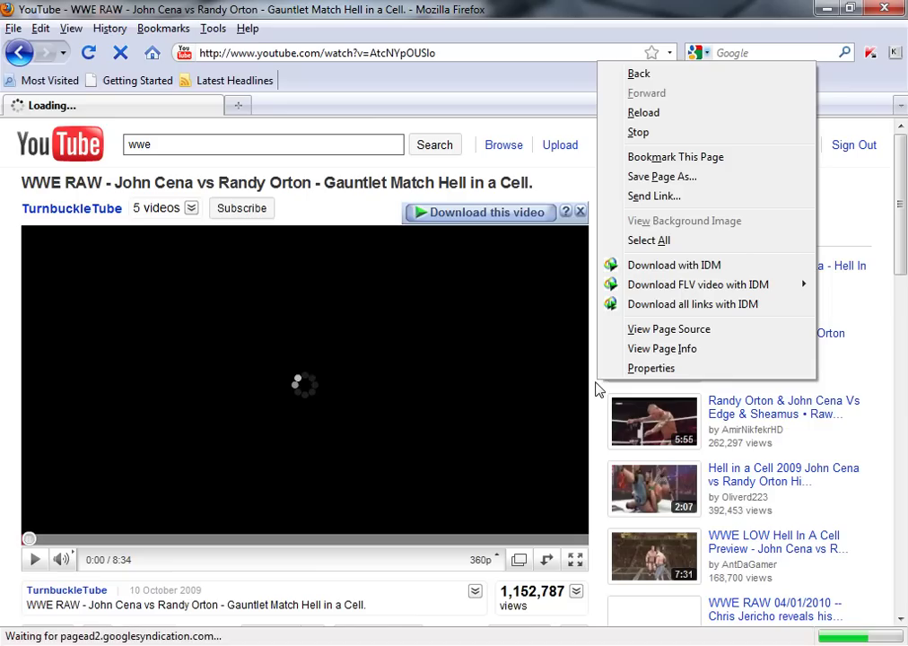
{"action": "mouse_move", "coordinate": [610, 286]}
{"action": "left_click", "coordinate": [339, 220]}
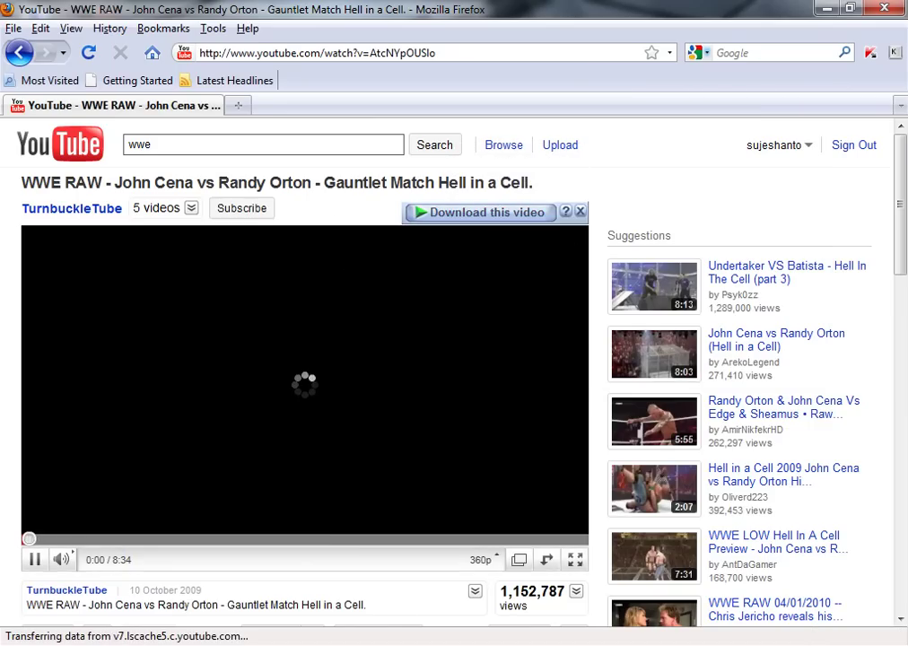
- Switch to Notepad and write "after crack it u can see the download option on the top of the video"
{"action": "key", "text": "alt+Tab"}
{"action": "left_click_drag", "start_coordinate": [723, 241], "coordinate": [164, 244]}
{"action": "type", "text": "af"}
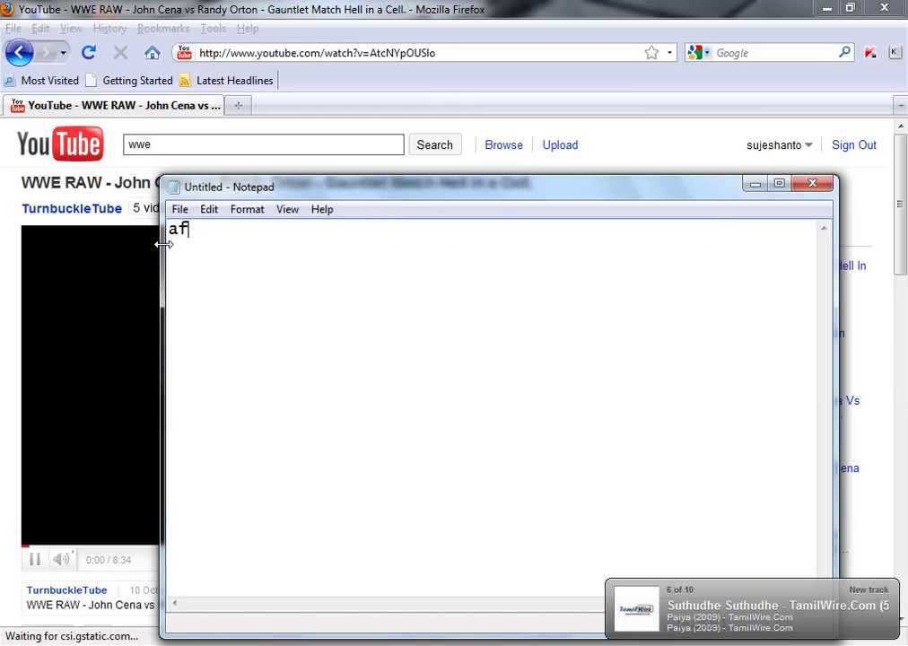
{"action": "type", "text": "ter cra"}
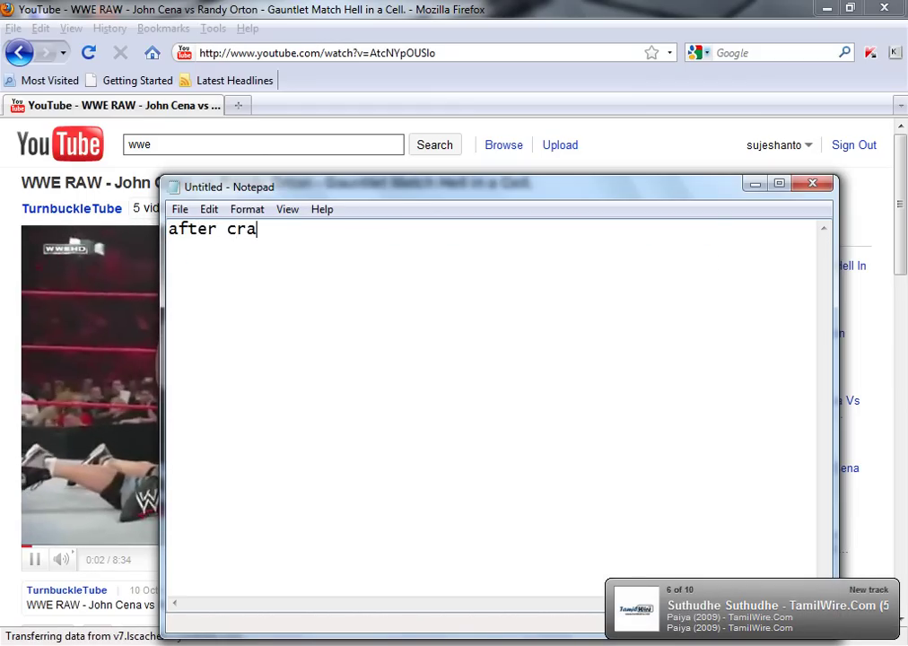
{"action": "type", "text": "j"}
{"action": "key", "text": "BackSpace"}
{"action": "type", "text": "k "}
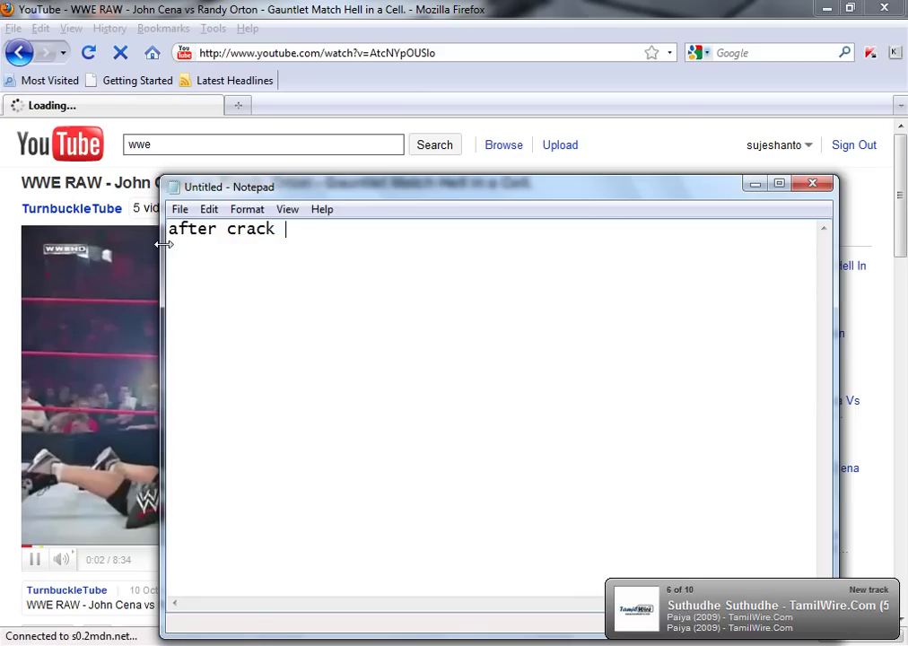
{"action": "type", "text": "it u ca"}
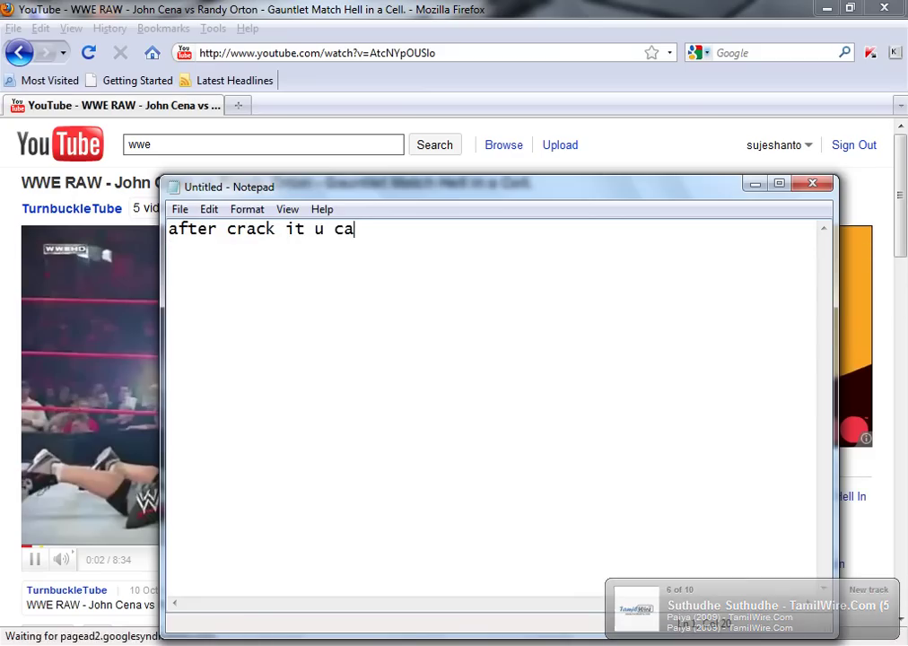
{"action": "type", "text": "n see th"}
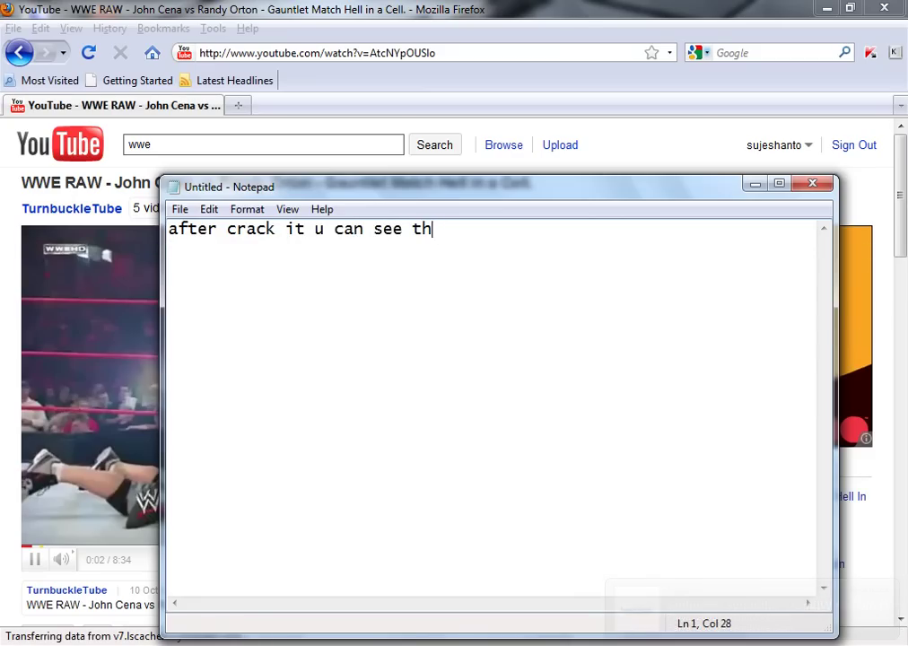
{"action": "type", "text": "e down"}
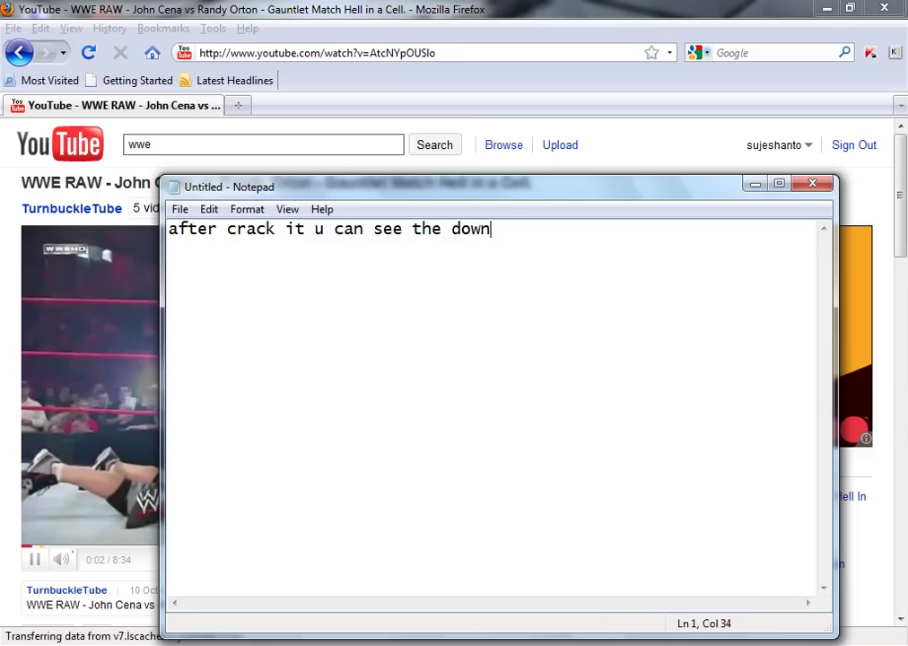
{"action": "type", "text": "load o"}
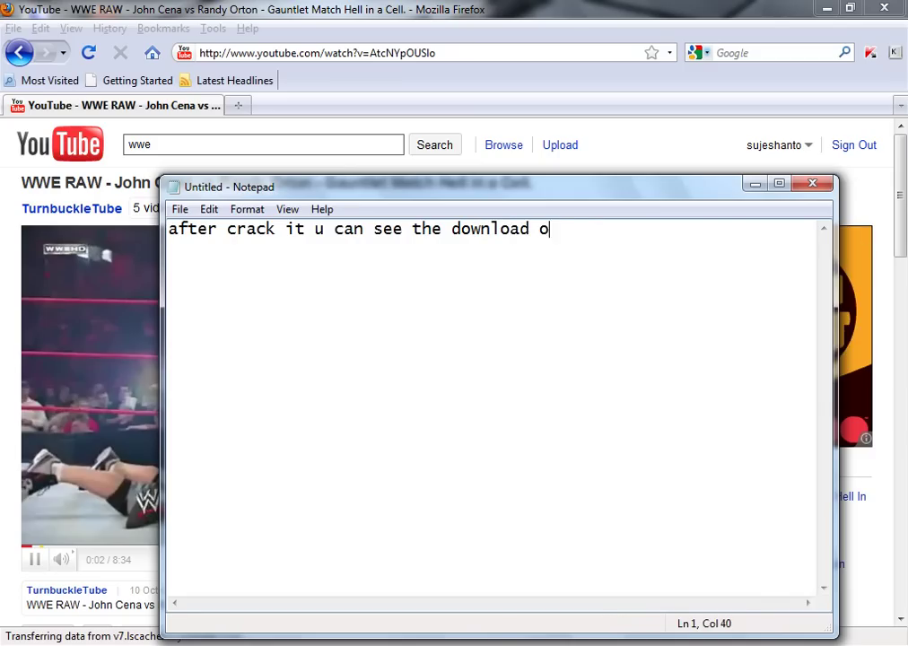
{"action": "type", "text": "ption on"}
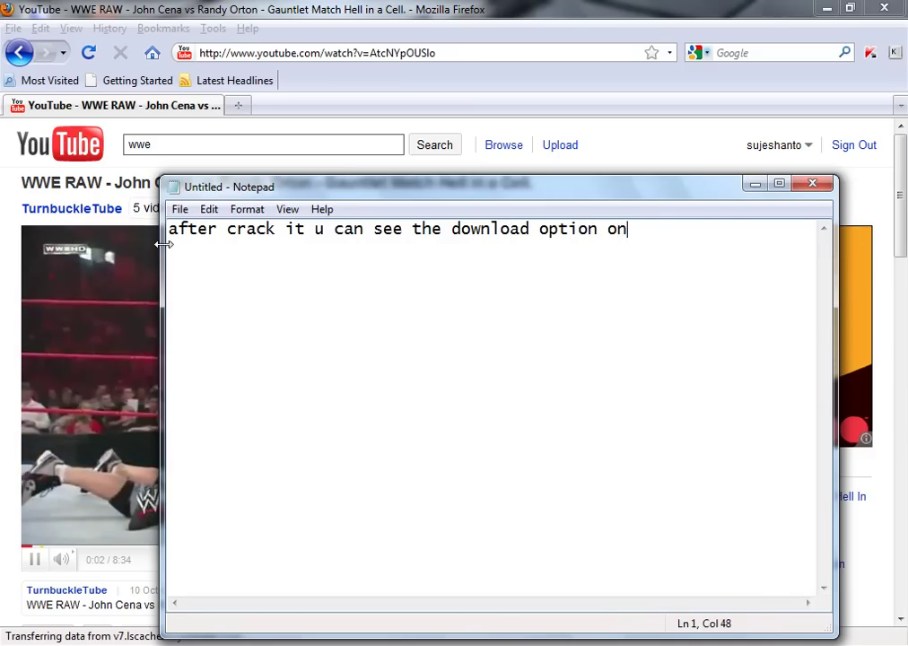
{"action": "type", "text": " the top of the "}
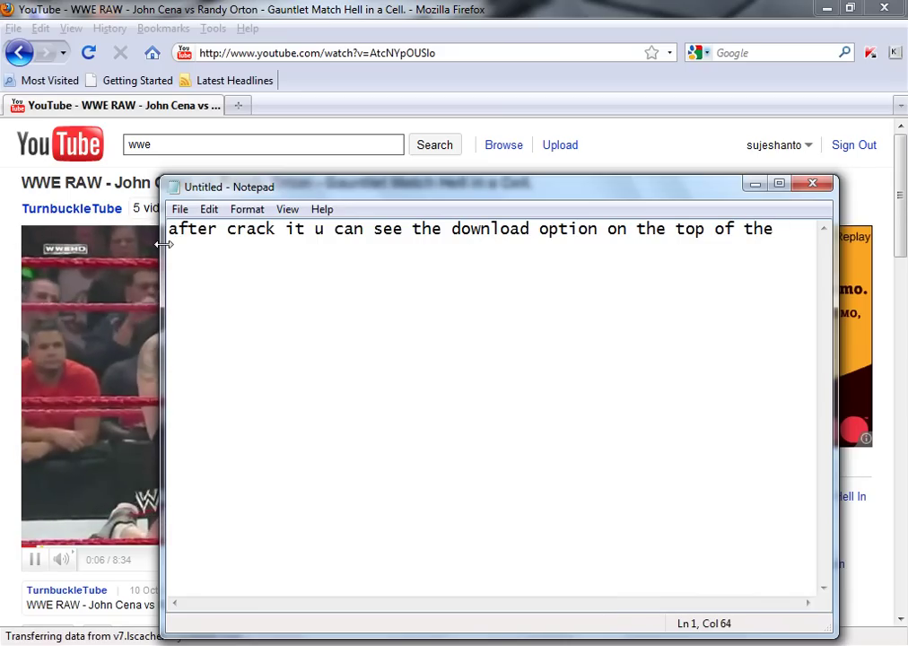
{"action": "type", "text": "video"}
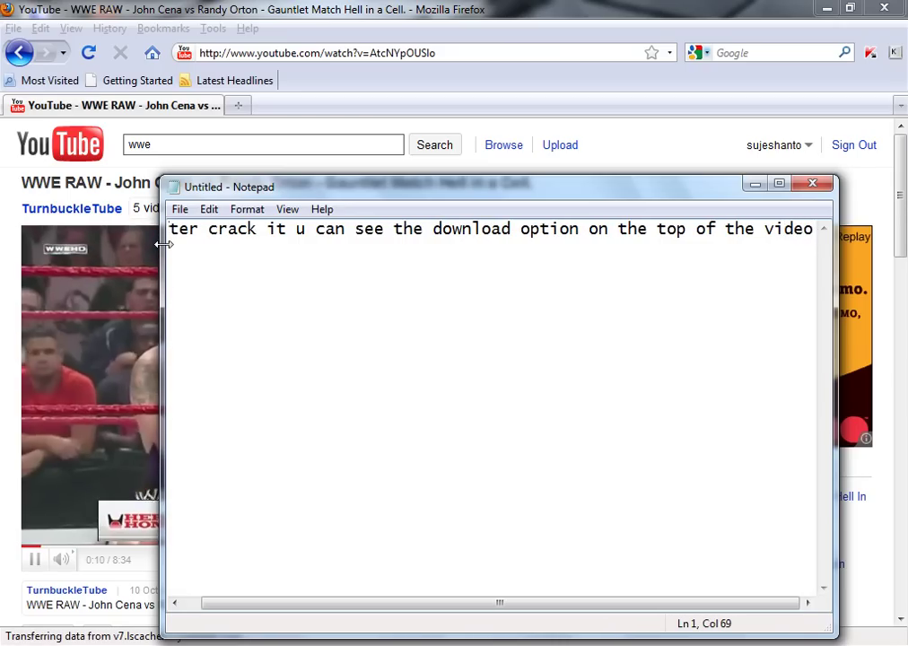
- Maximise the Notepad window, highlight the whole note and restore the window to its smaller size
{"action": "left_click", "coordinate": [779, 184]}
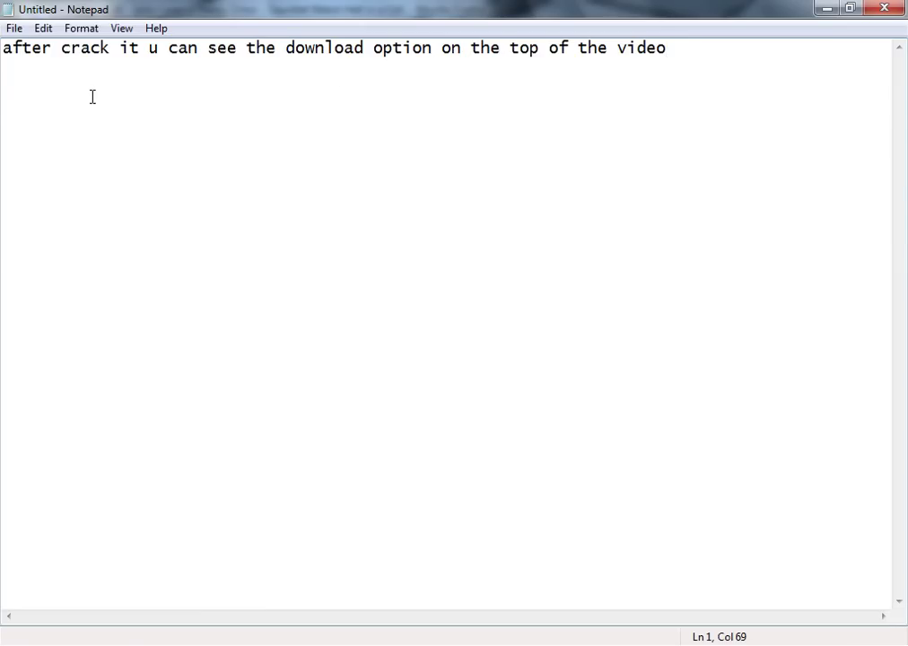
{"action": "left_click_drag", "start_coordinate": [681, 55], "coordinate": [31, 52]}
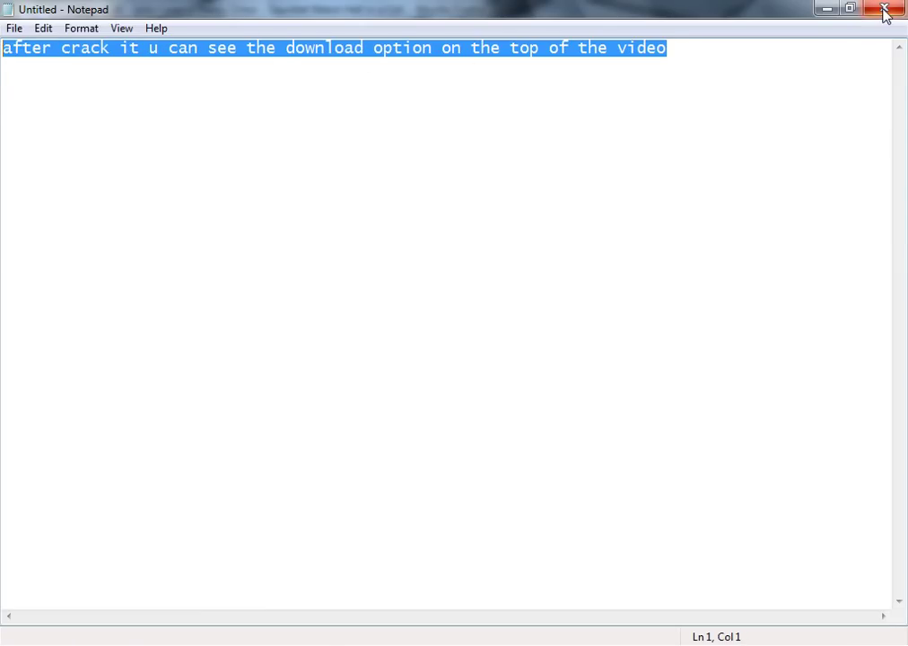
{"action": "left_click", "coordinate": [841, 11]}
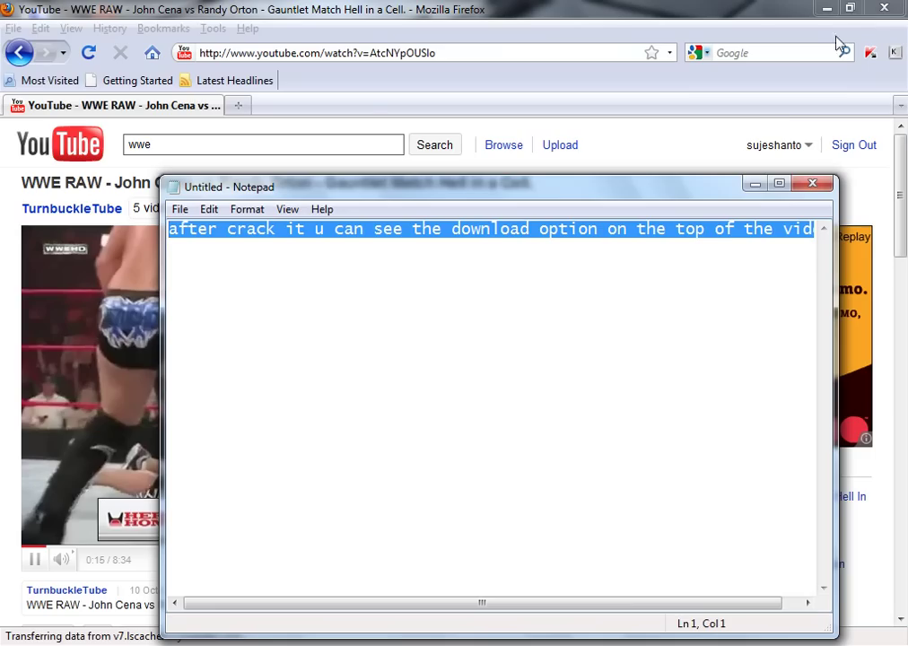
- Minimise Notepad and start downloading the WWE RAW video with IDM from the YouTube page
{"action": "left_click", "coordinate": [756, 183]}
{"action": "left_click", "coordinate": [528, 410]}
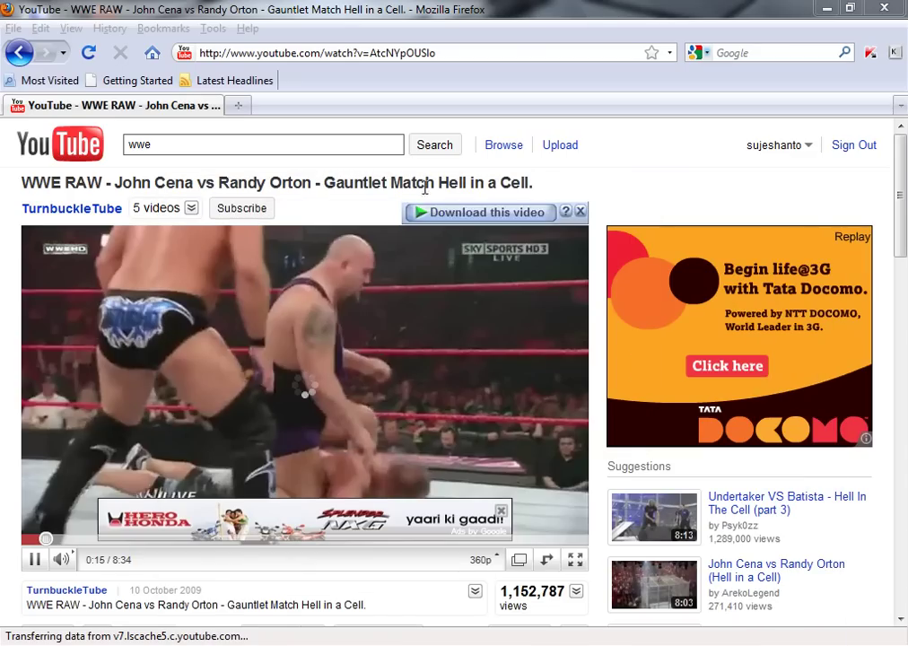
{"action": "left_click", "coordinate": [475, 212]}
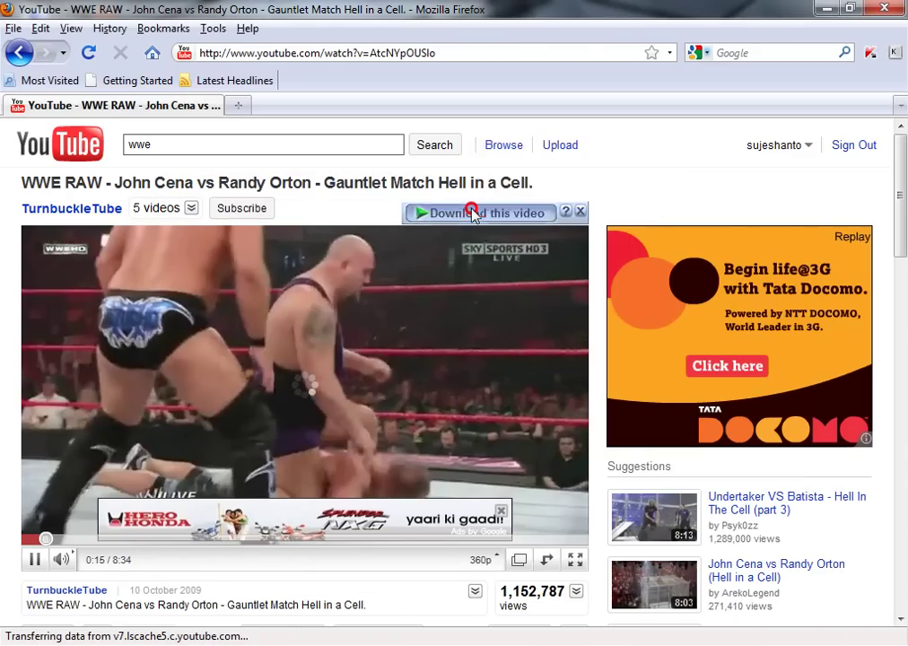